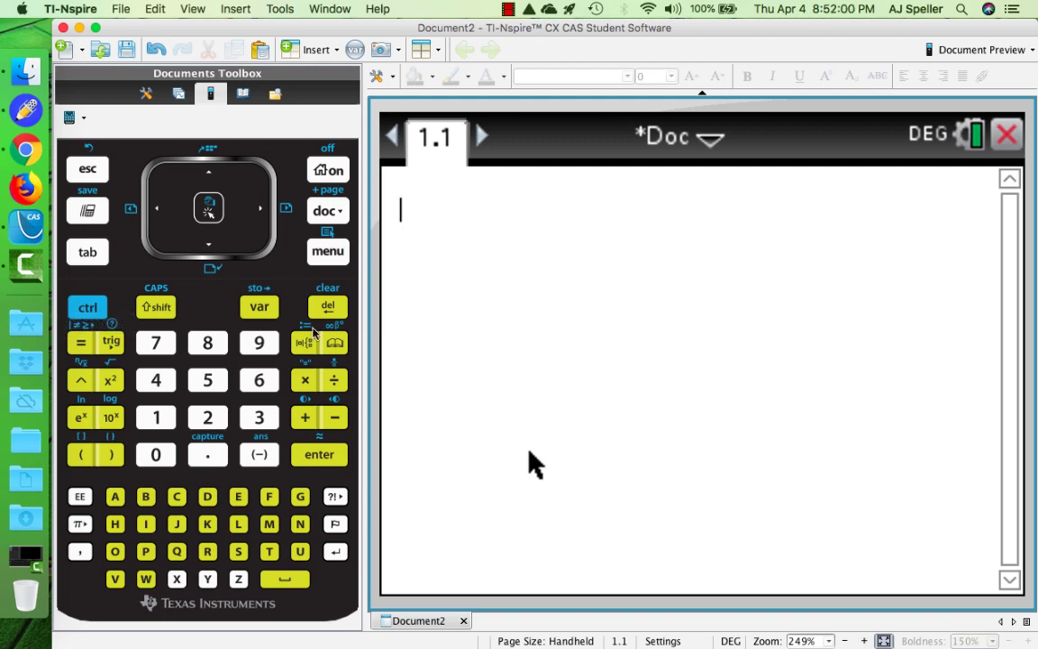
- Compute the greatest common divisor of 12 and 20 in the calculator, giving 4
left_click(330, 253)
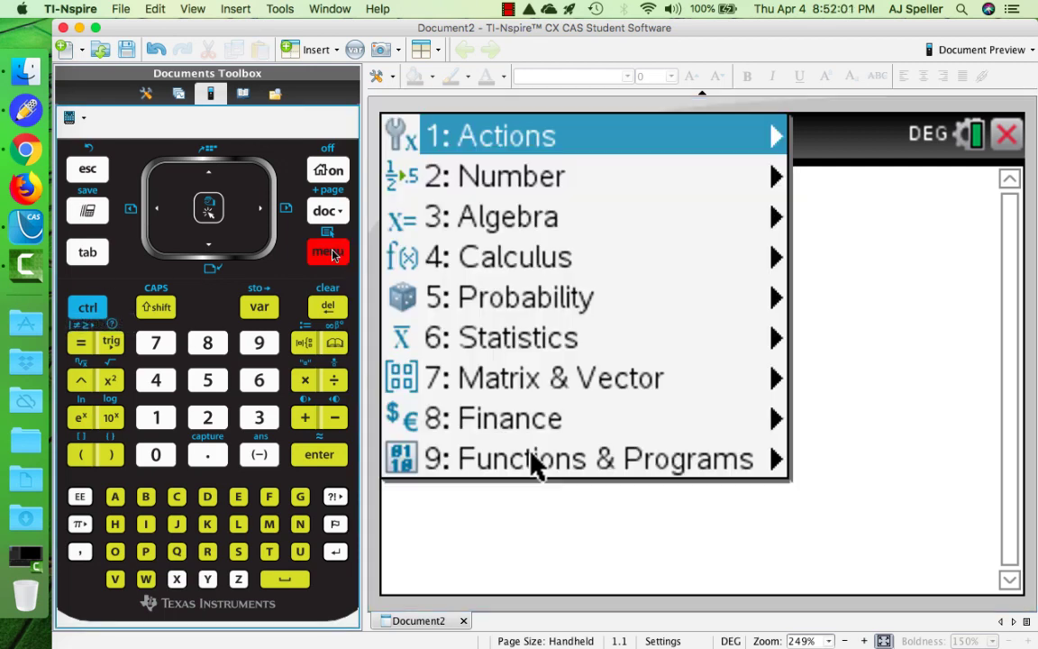
left_click(510, 180)
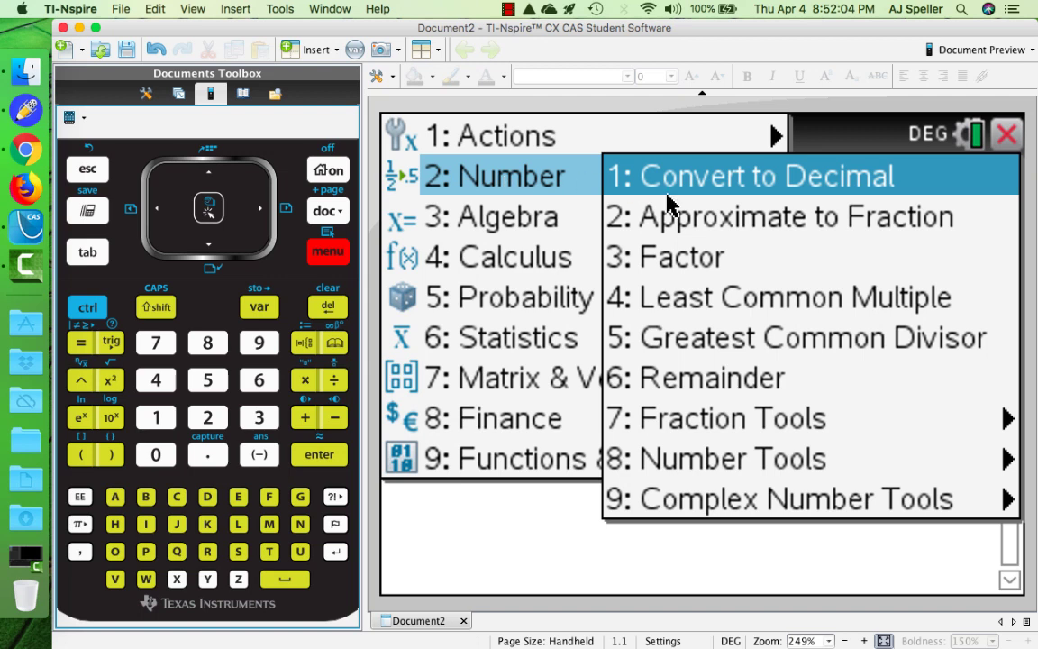
left_click(731, 342)
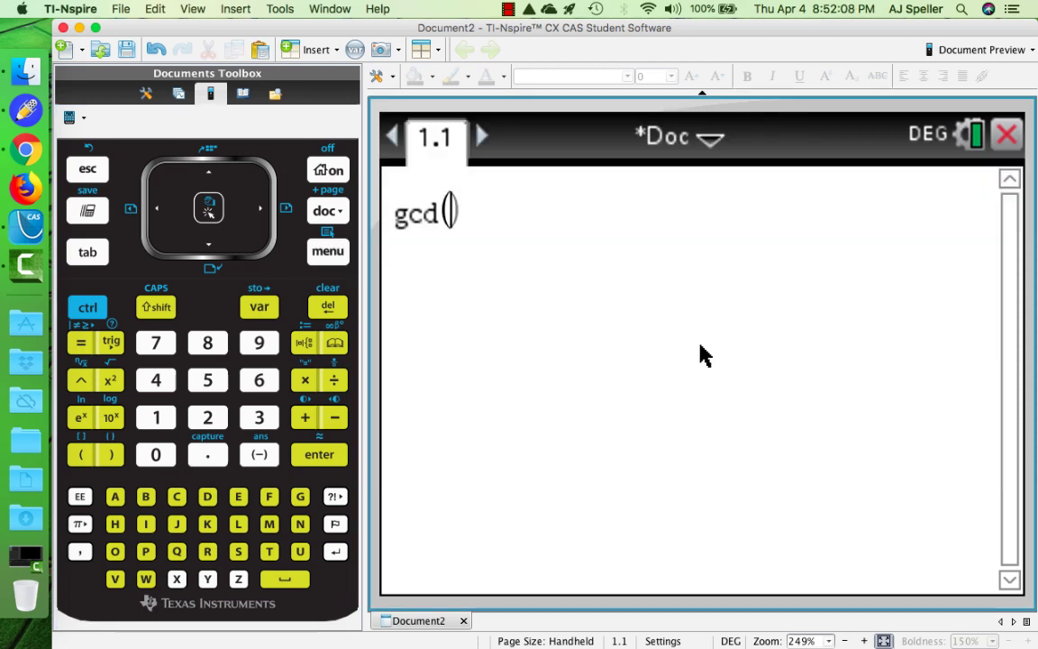
type("12,20")
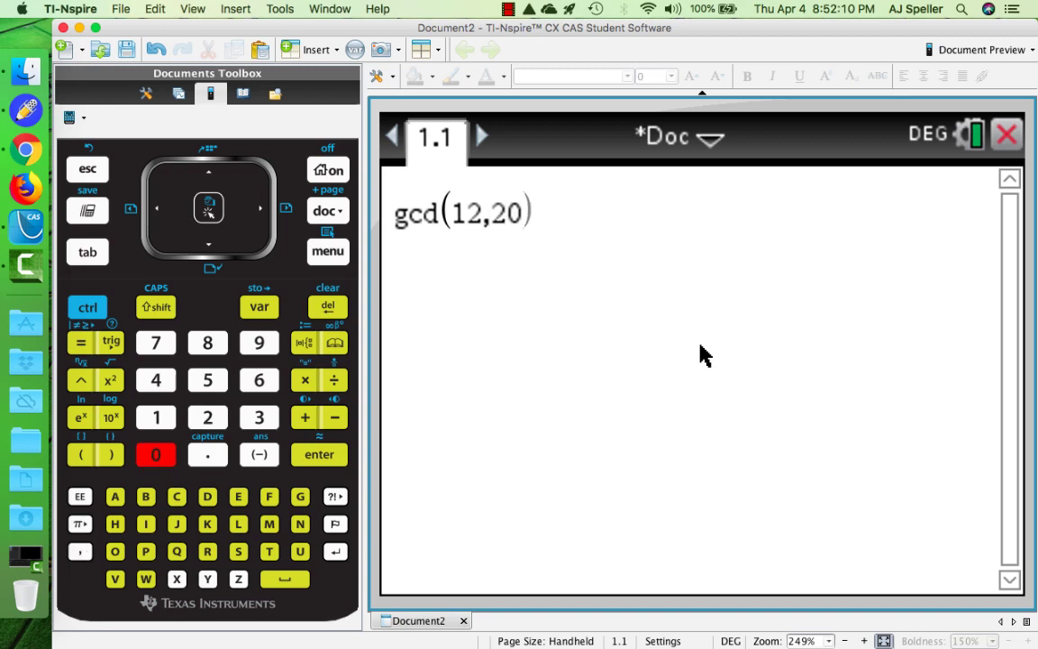
left_click(320, 456)
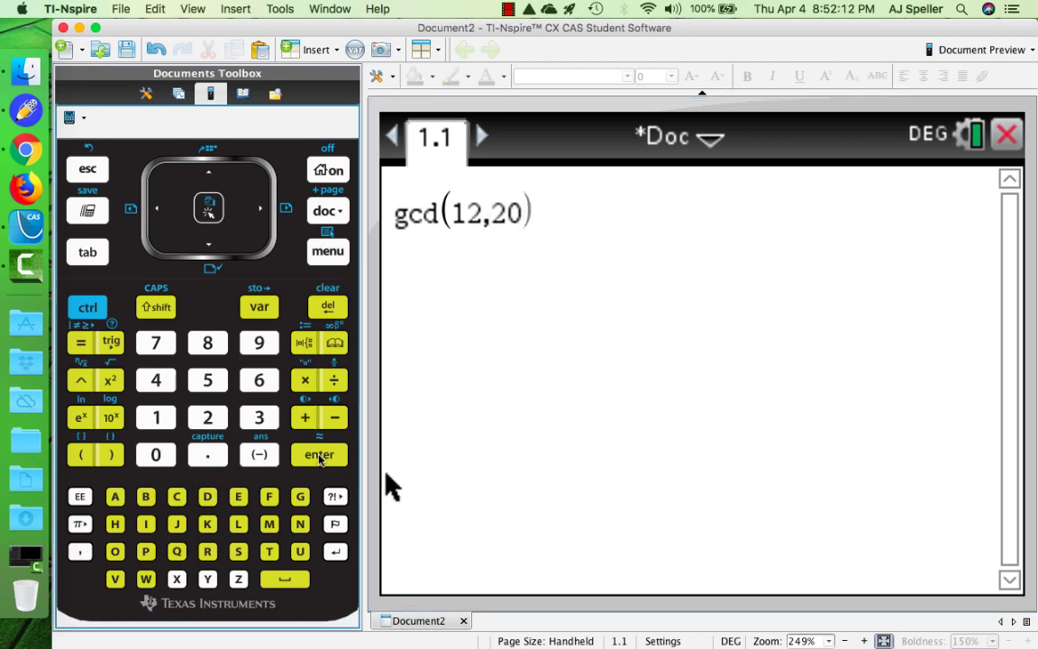
key("Return")
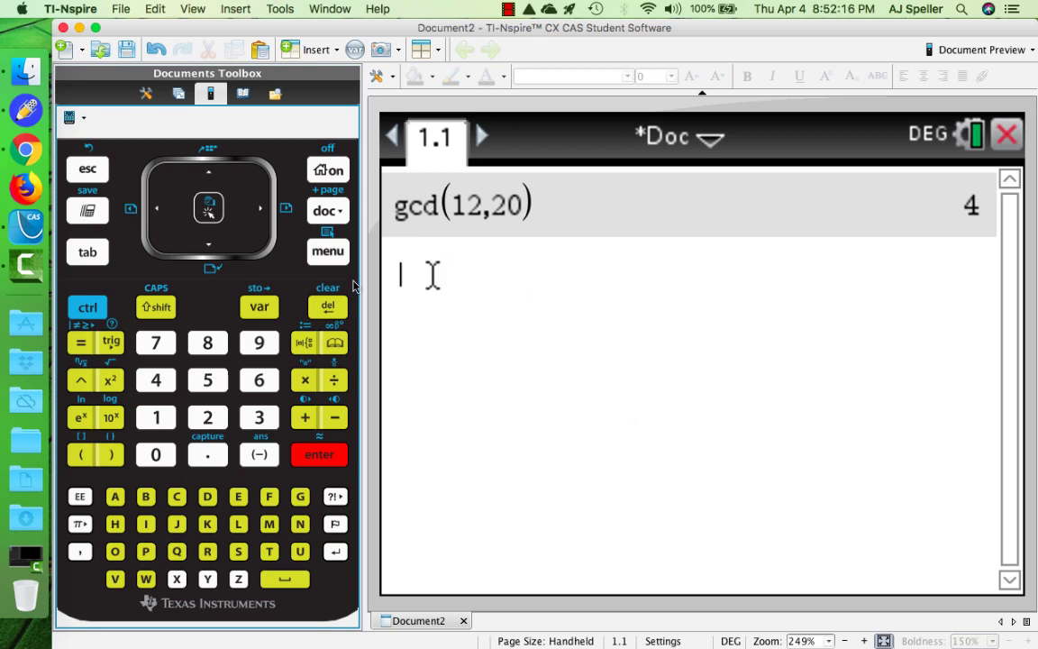
- Compute the least common multiple of 12 and 20, giving 60
left_click(340, 255)
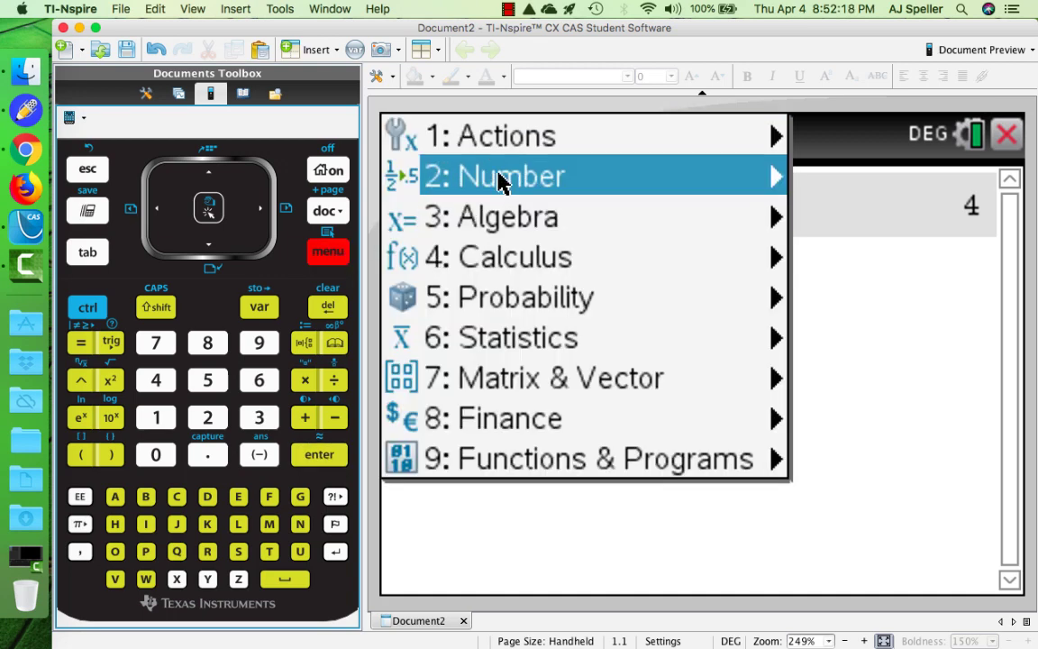
mouse_move(512, 177)
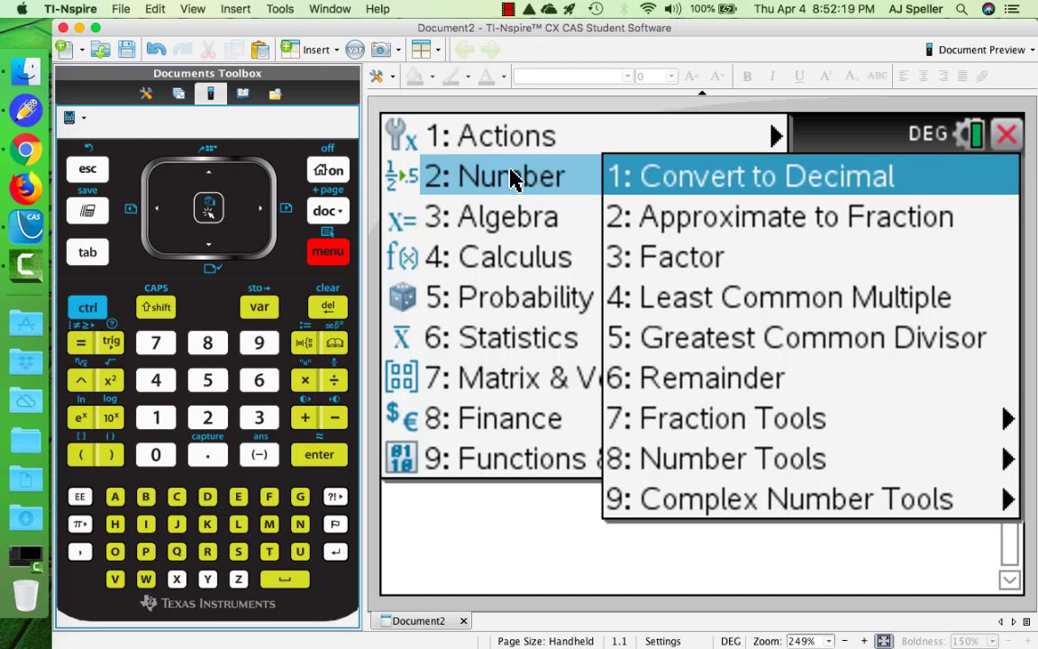
left_click(718, 304)
type("12")
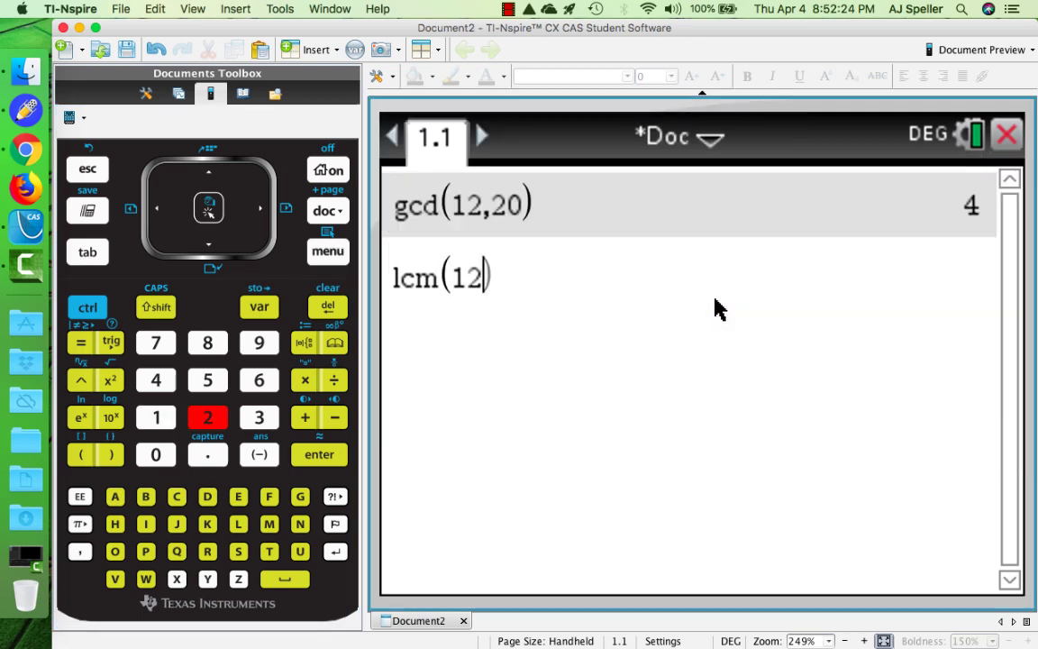
type(",30")
key("BackSpace")
key("BackSpace")
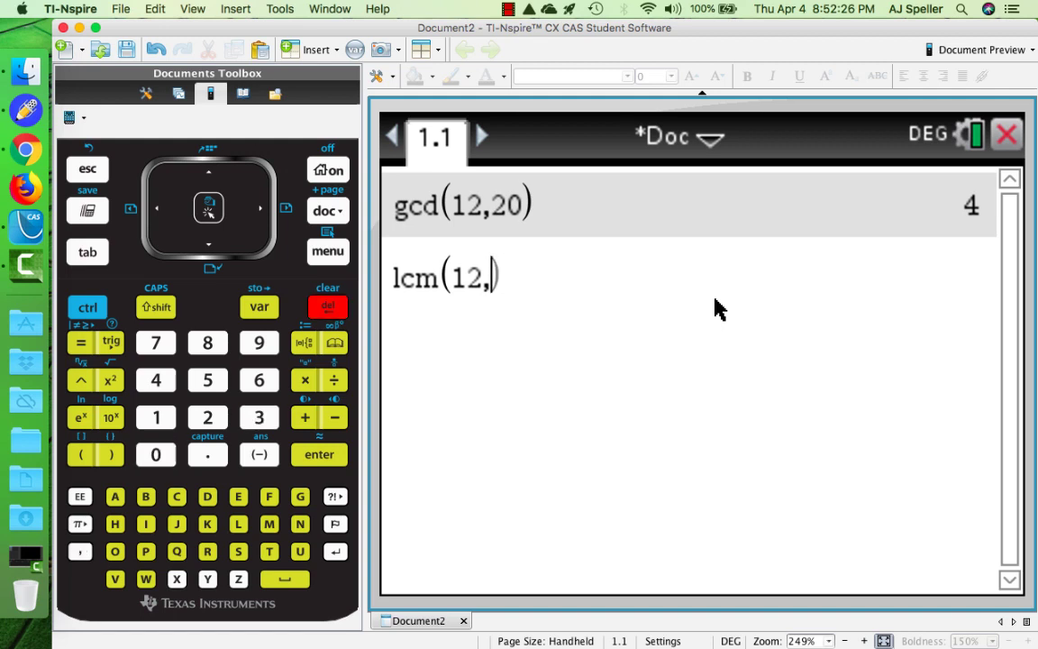
type("20)")
key("Return")
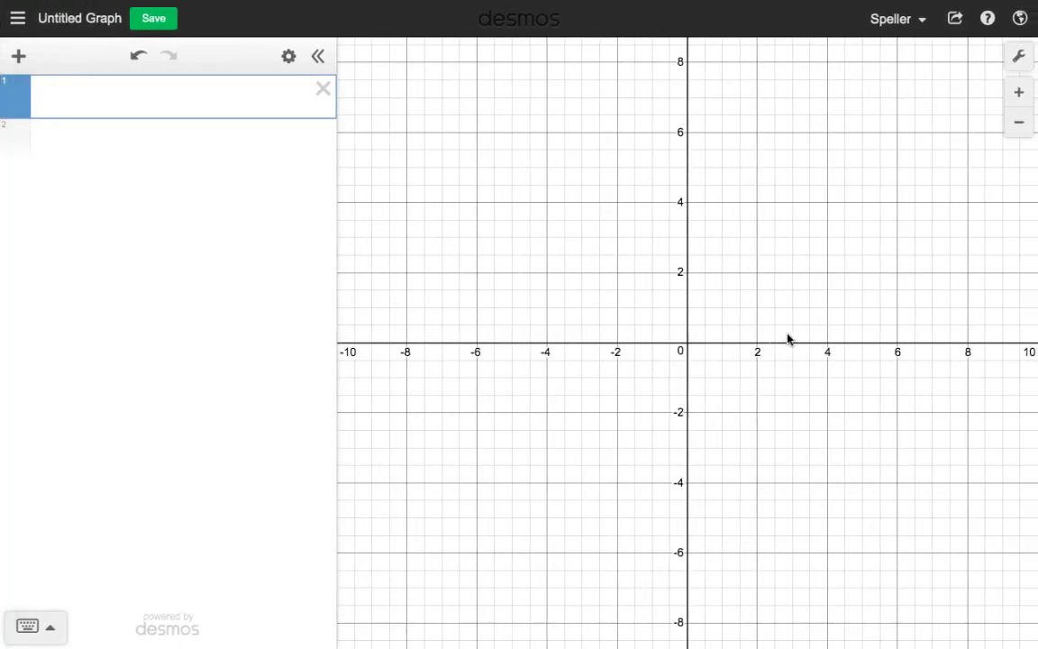
- Enter gcd(12,20) in Desmos to see 4, then type lcm(12,20) on the next line
type("gcd(1")
type("2,24")
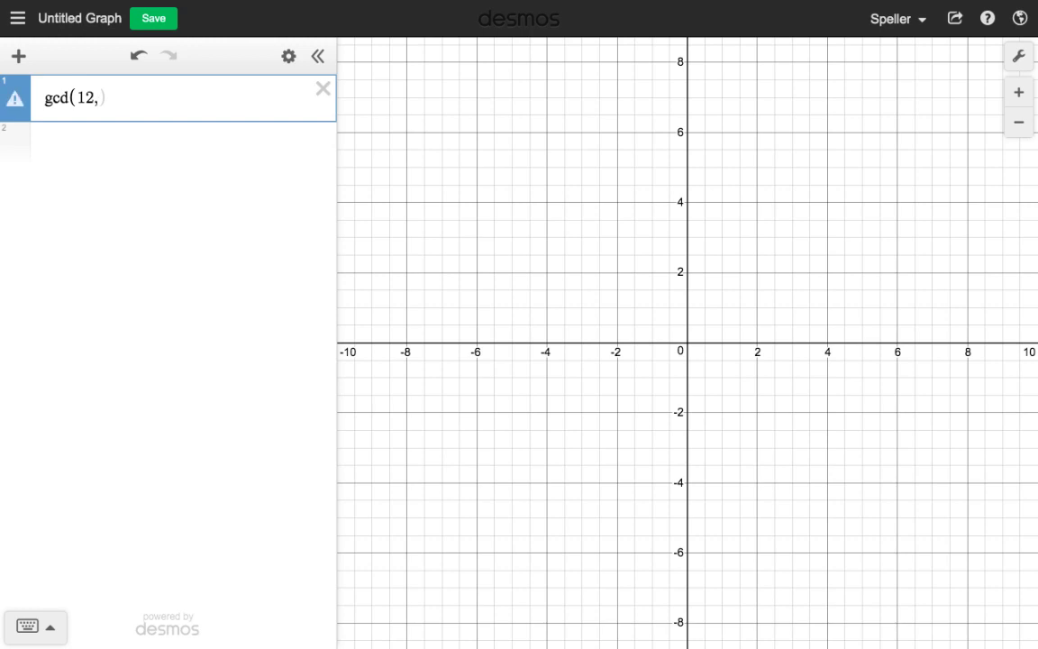
key("BackSpace")
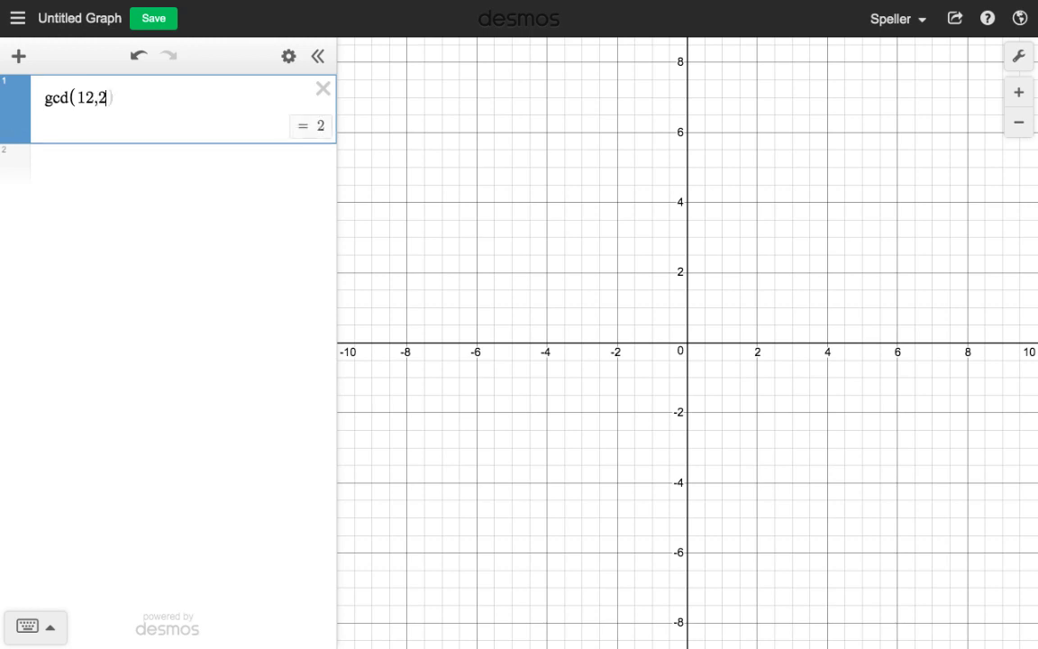
type("0)")
key("Return")
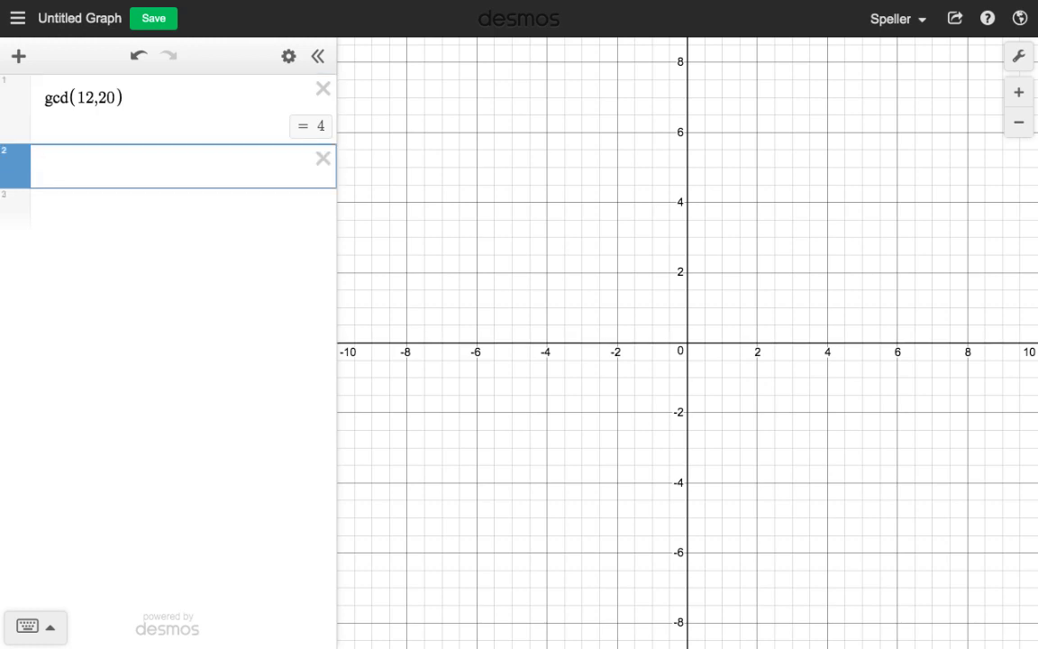
type("lcm(12,")
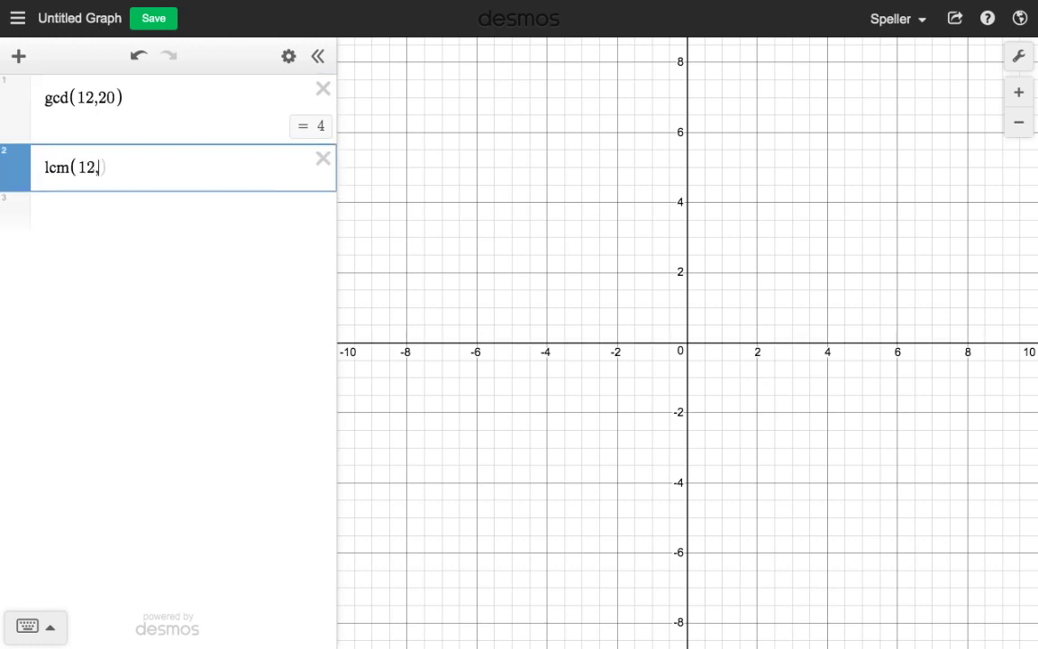
type("20)")
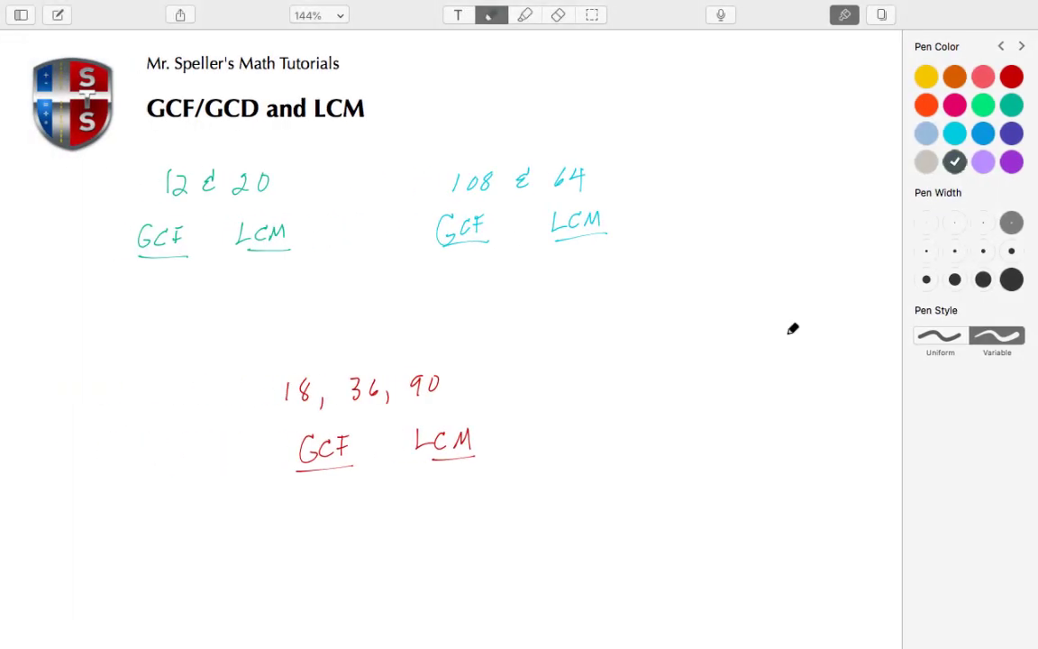
- Handwrite 4 under GCF and 60 under LCM for the pair 12 & 20
left_click_drag(156, 260, 170, 271)
left_click_drag(164, 261, 165, 281)
left_click_drag(261, 254, 264, 269)
left_click_drag(273, 257, 283, 261)
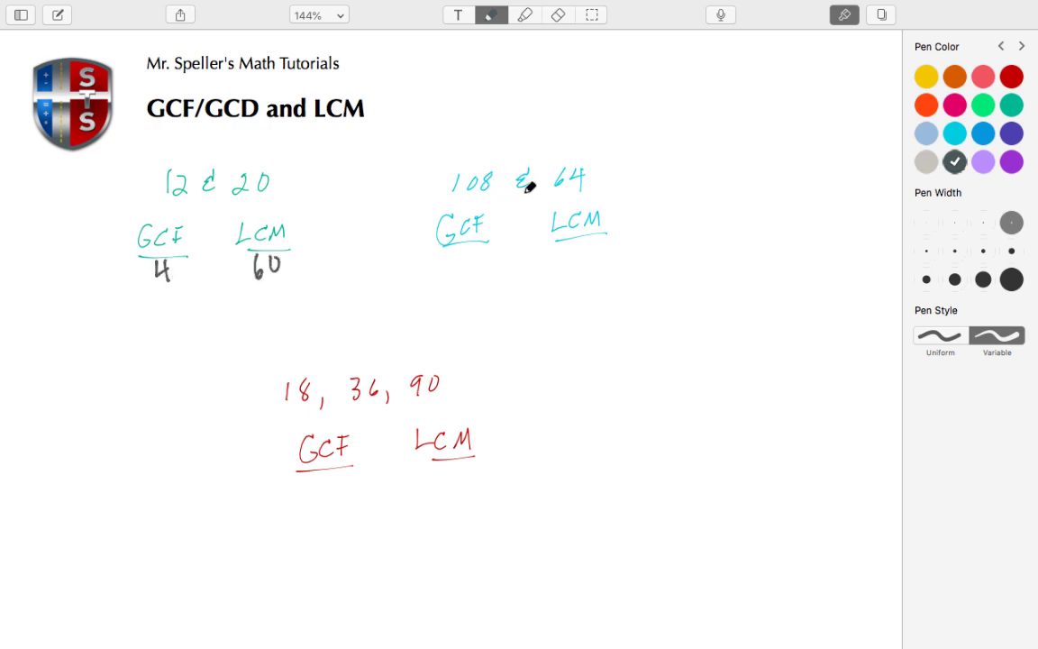
- Evaluate gcd(108,64) = 4 and lcm(108,64) = 1728 on the TI-Nspire Calculator page
key("ctrl+Right")
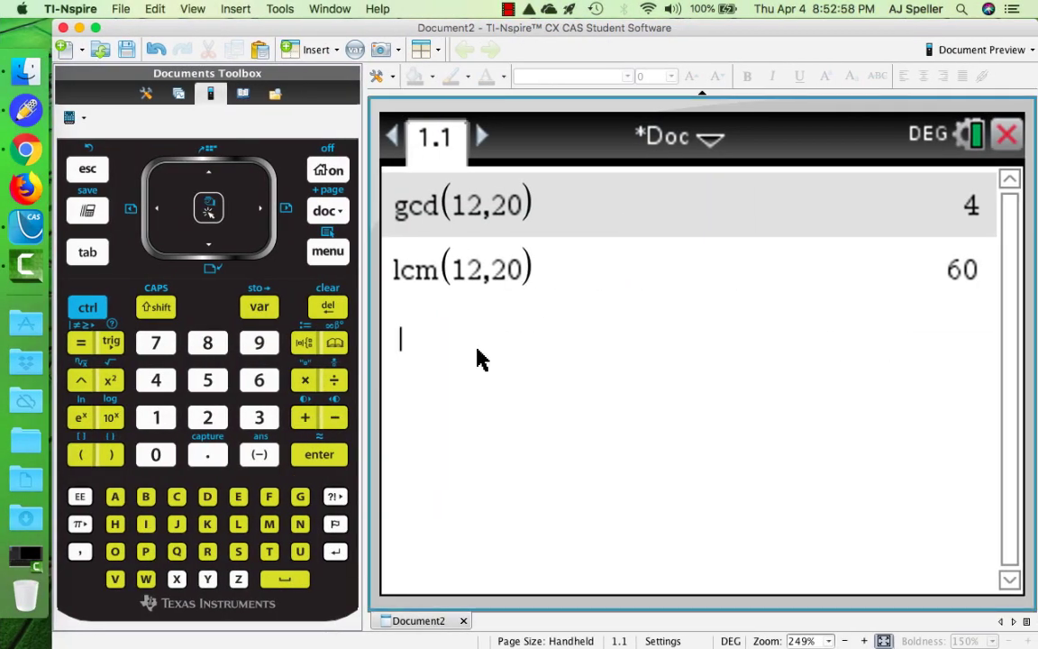
type("gcd")
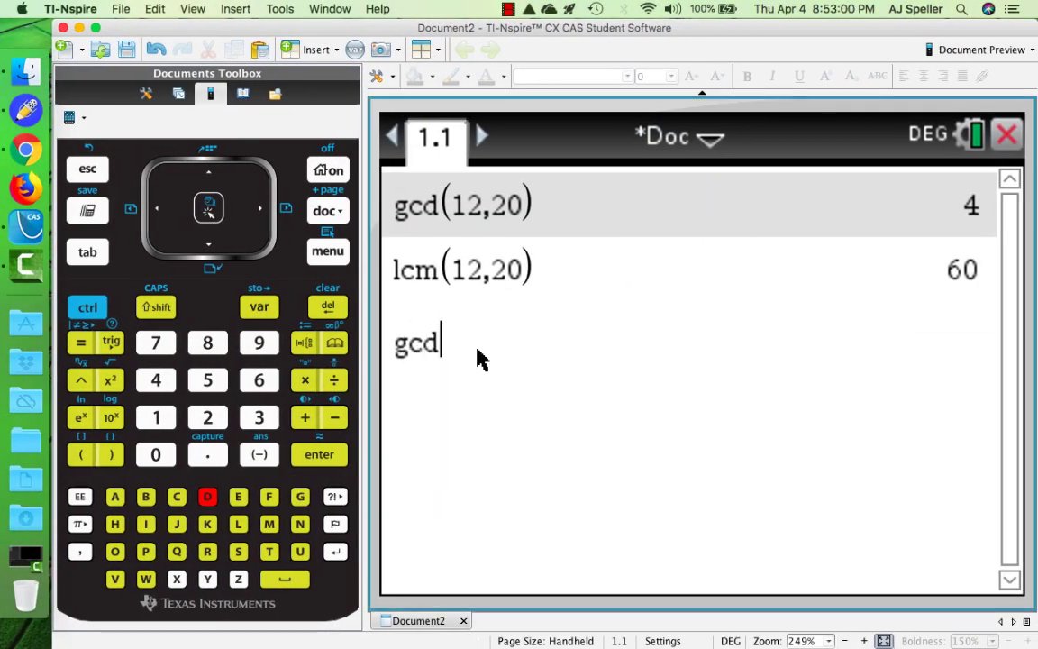
type("(108")
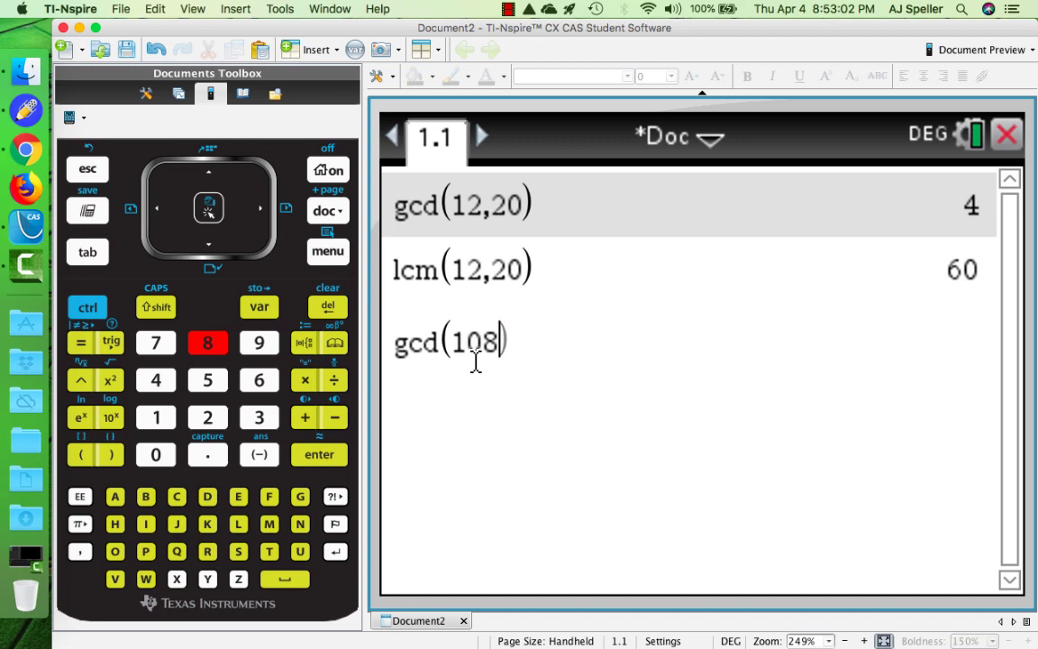
type(",64)")
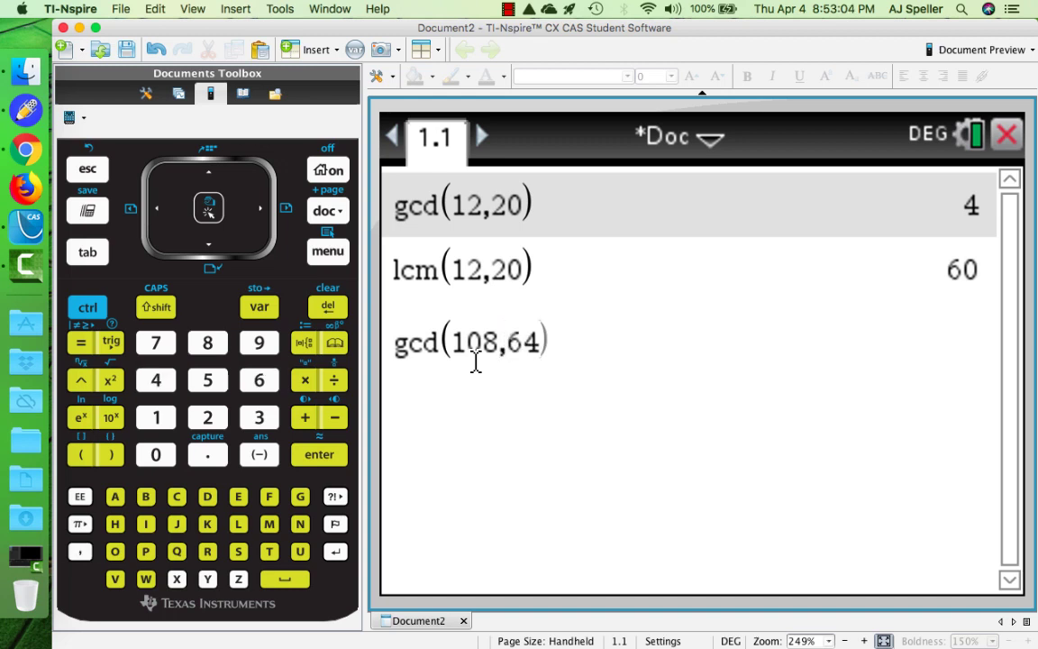
key("Return")
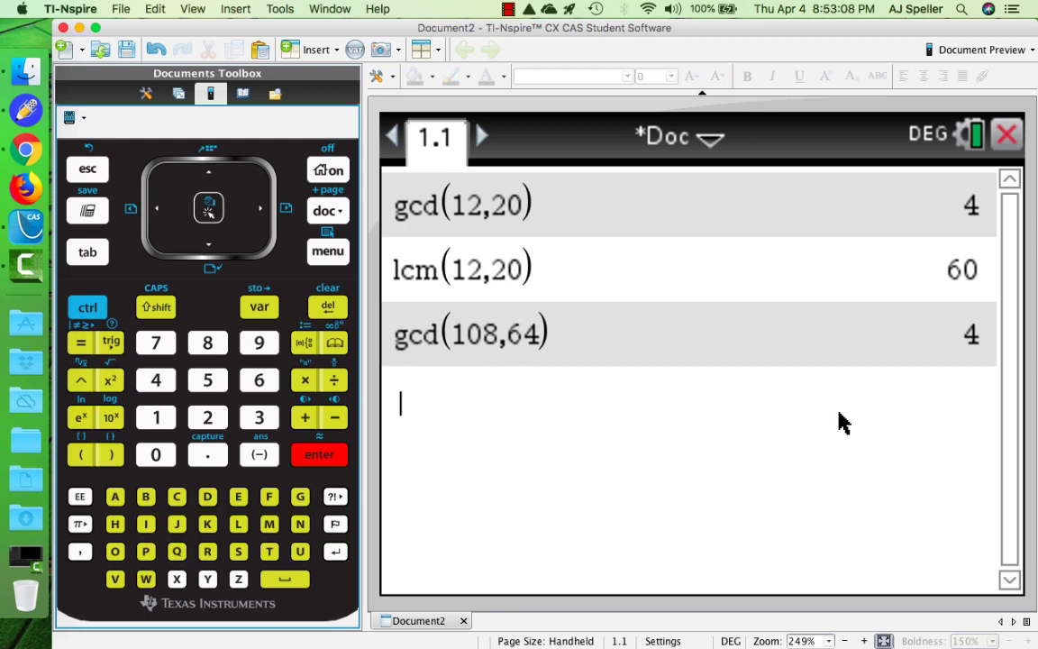
type("lcm(")
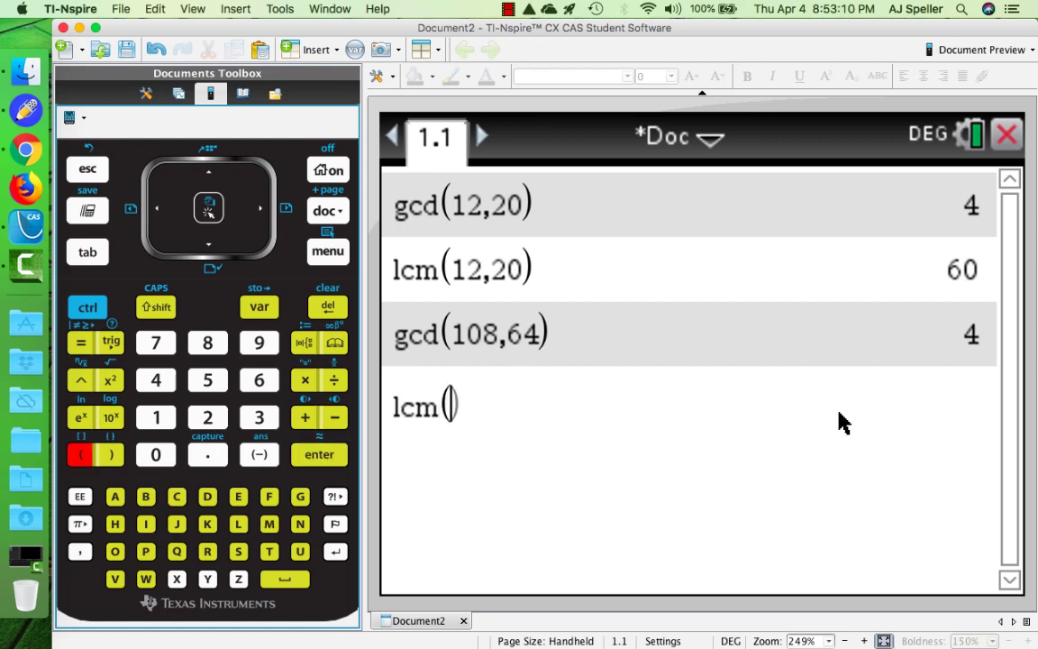
type("108,")
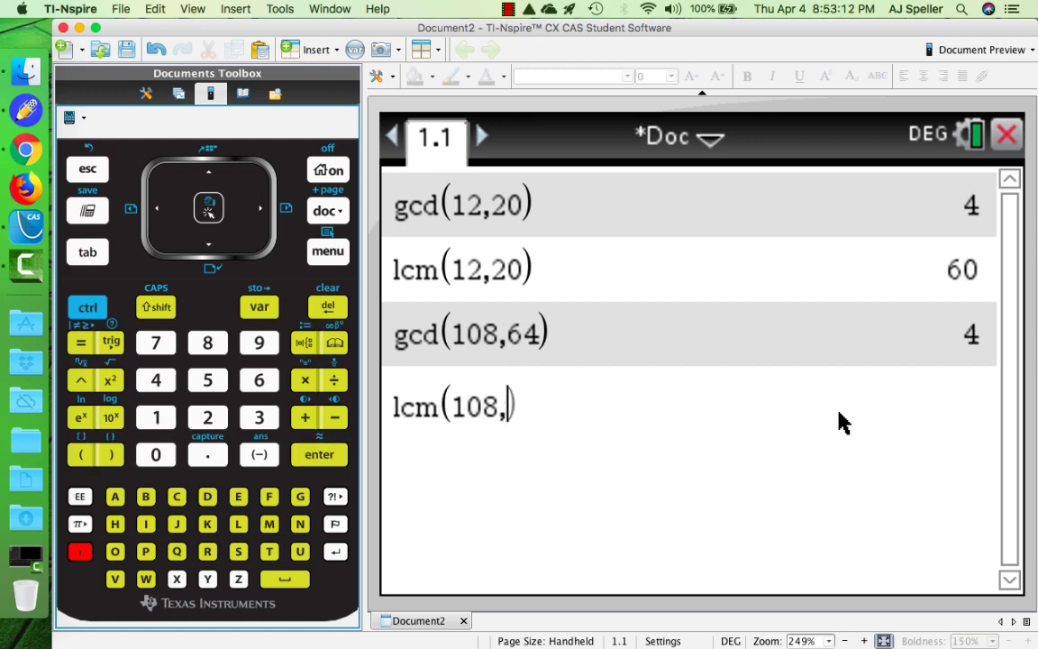
type("64")
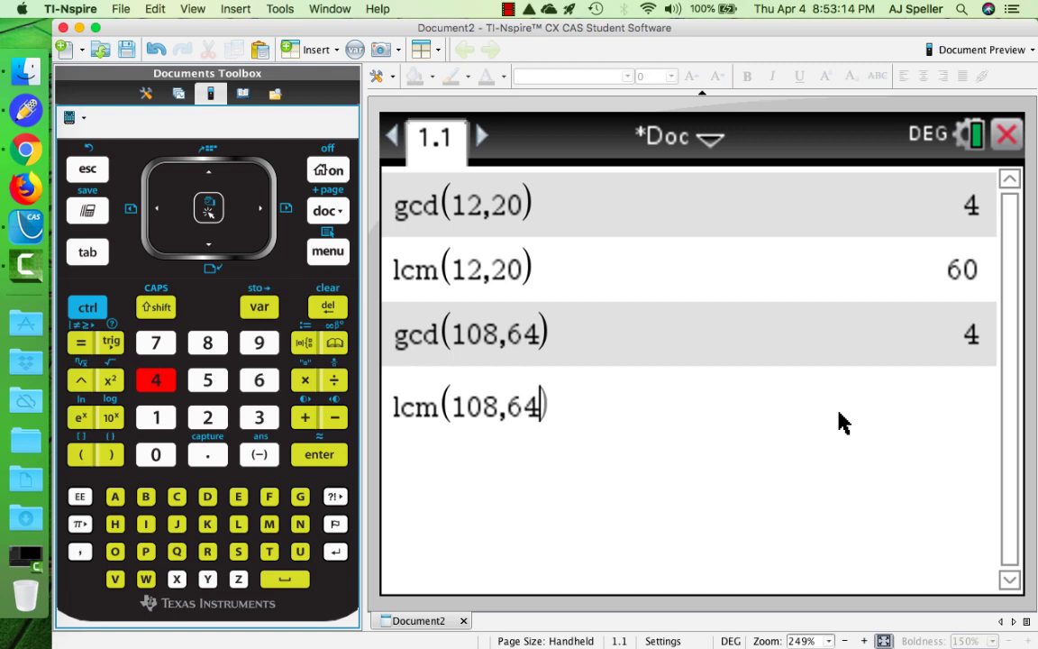
type(")")
key("Return")
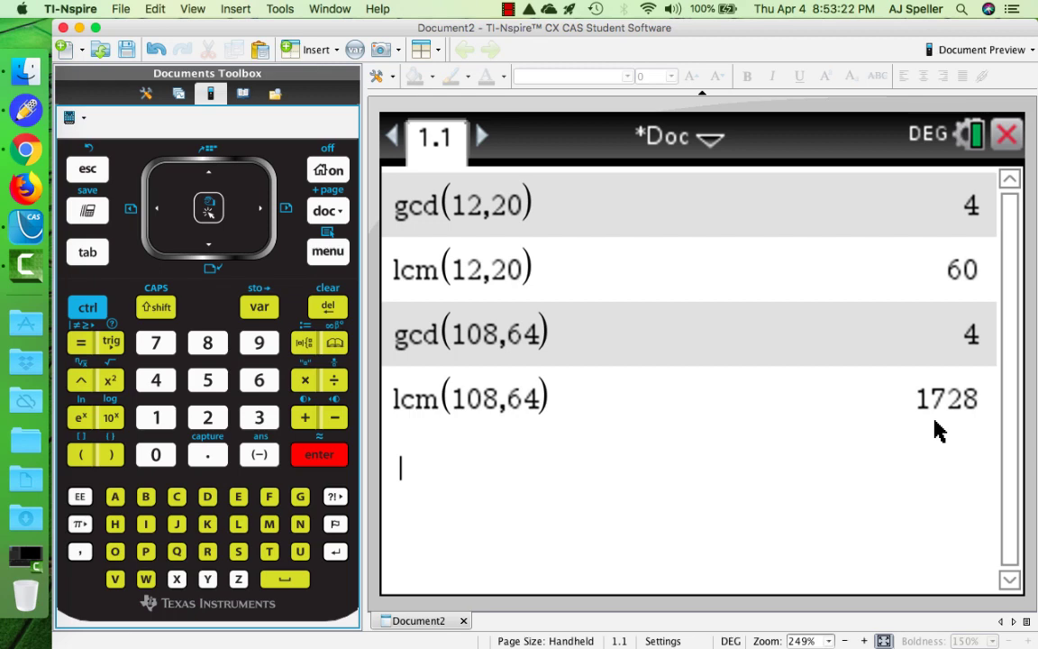
- In Desmos, check lcm(12,20) = 60, gcd(108,64) = 4 and lcm(108,64) = 1728
key("ctrl+Right")
type("g")
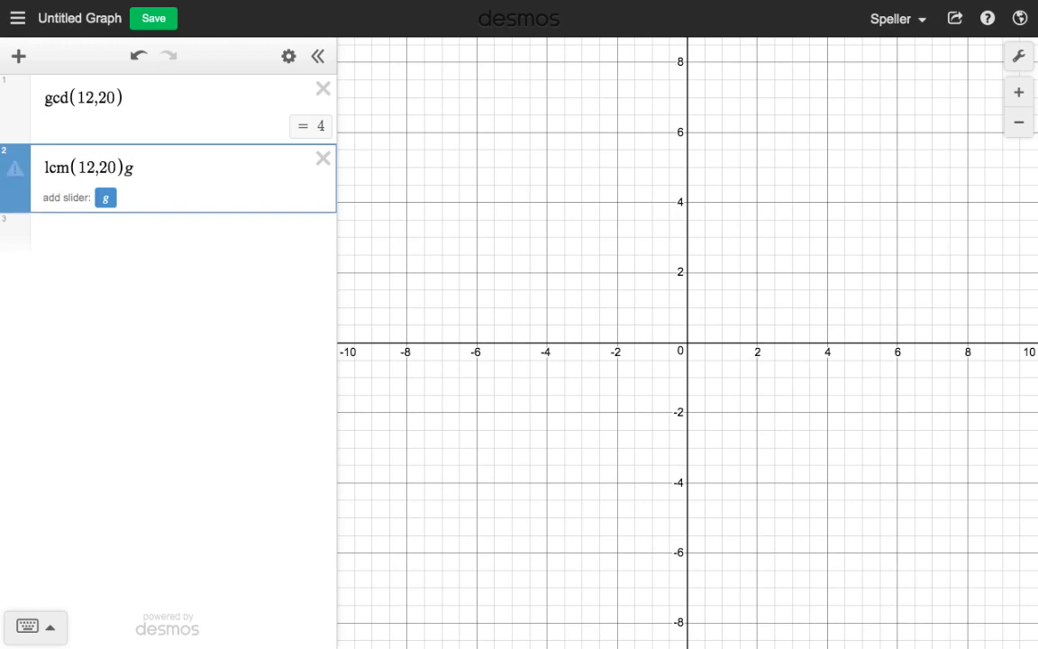
key("BackSpace")
key("Return")
type("g")
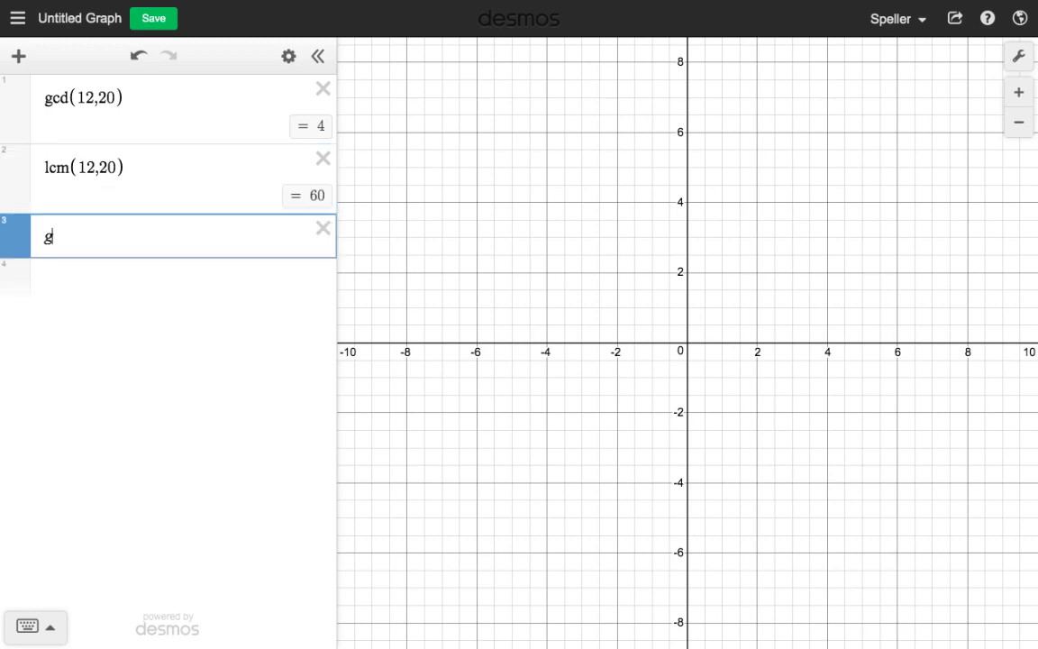
type("cd(108,")
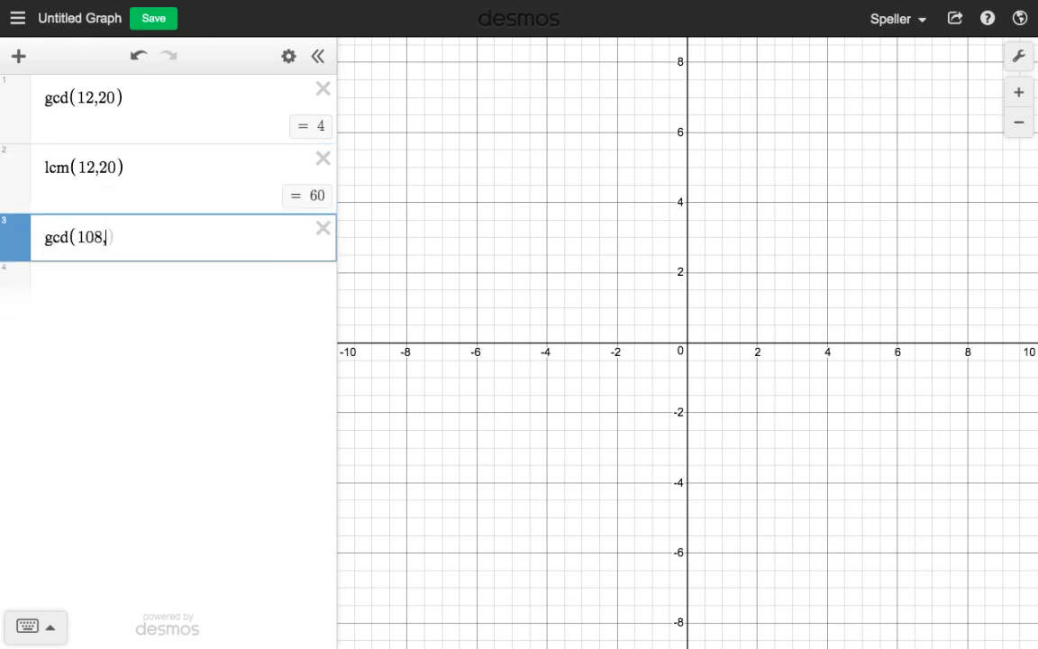
type("64")
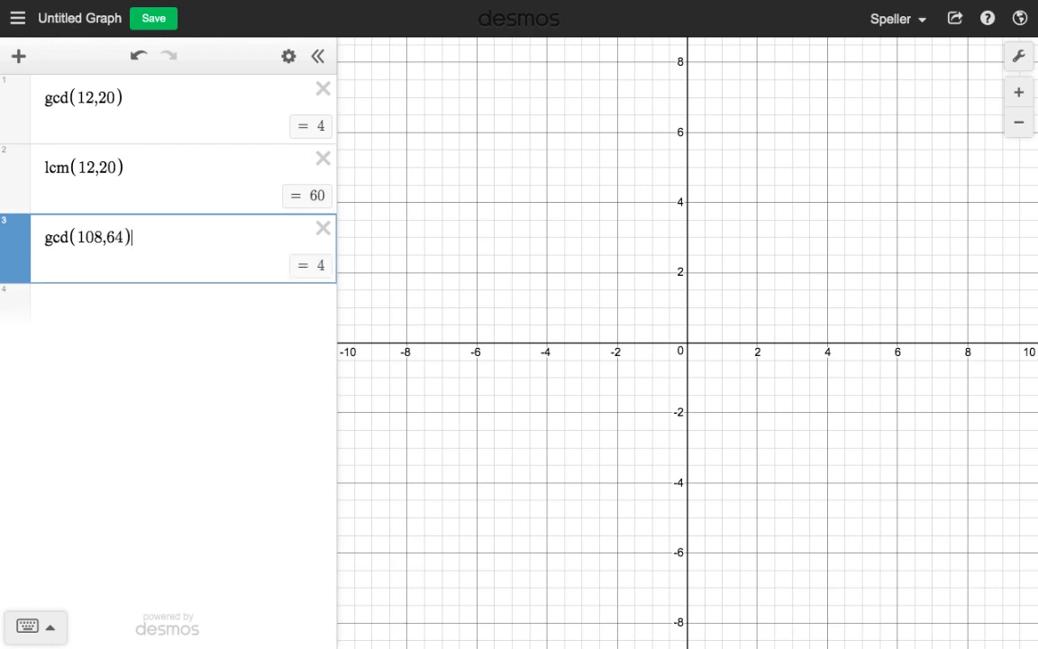
key("Return")
type("lcm(")
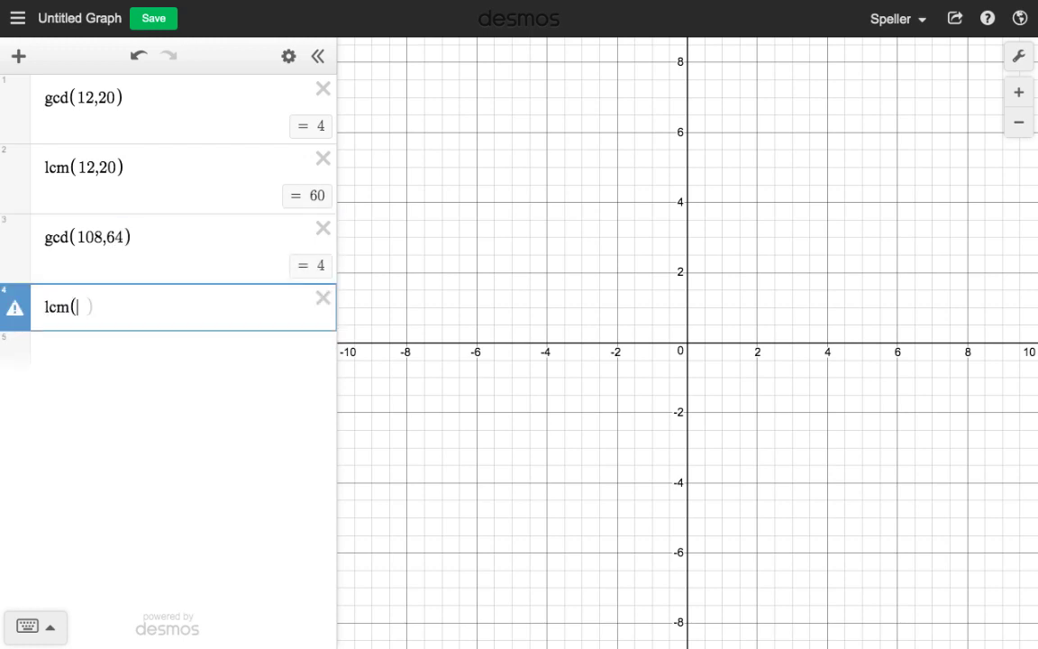
type("108,64")
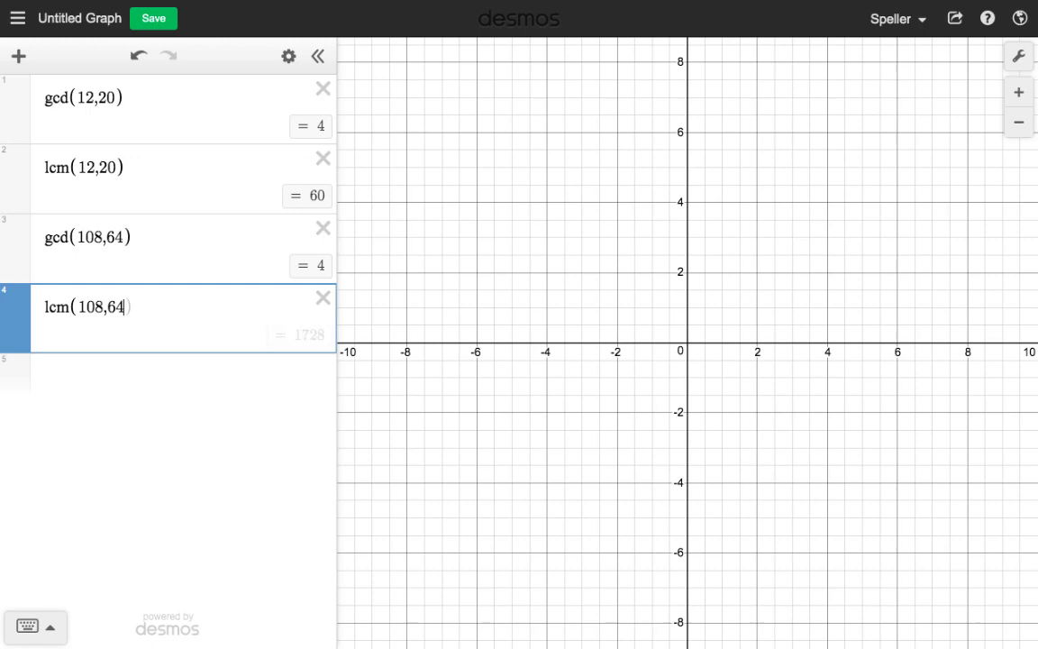
type(")")
key("Return")
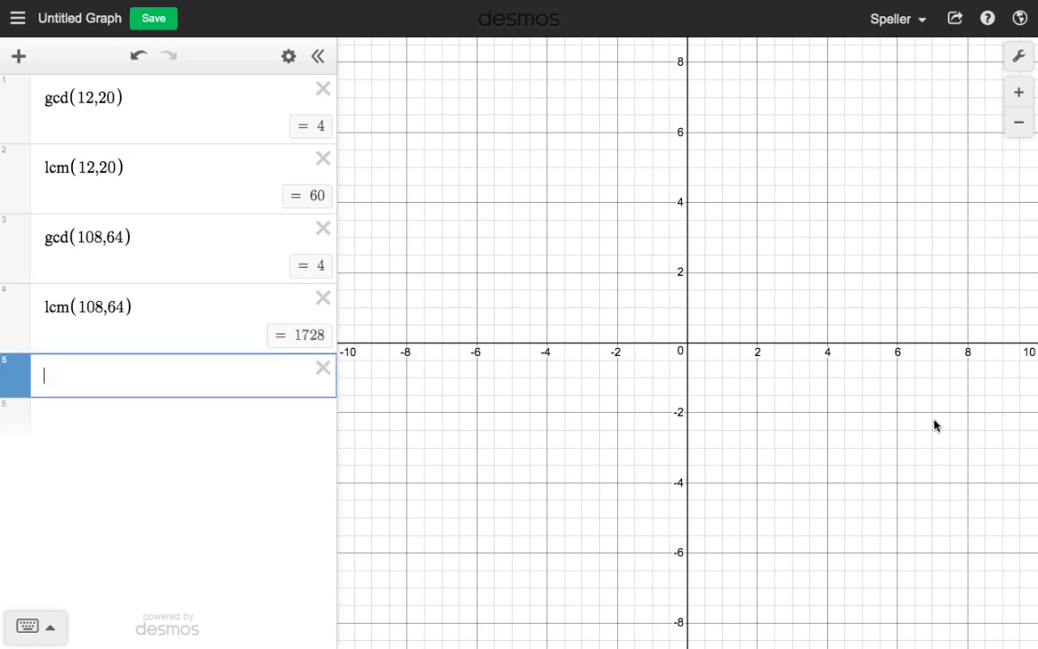
key("ctrl+Left")
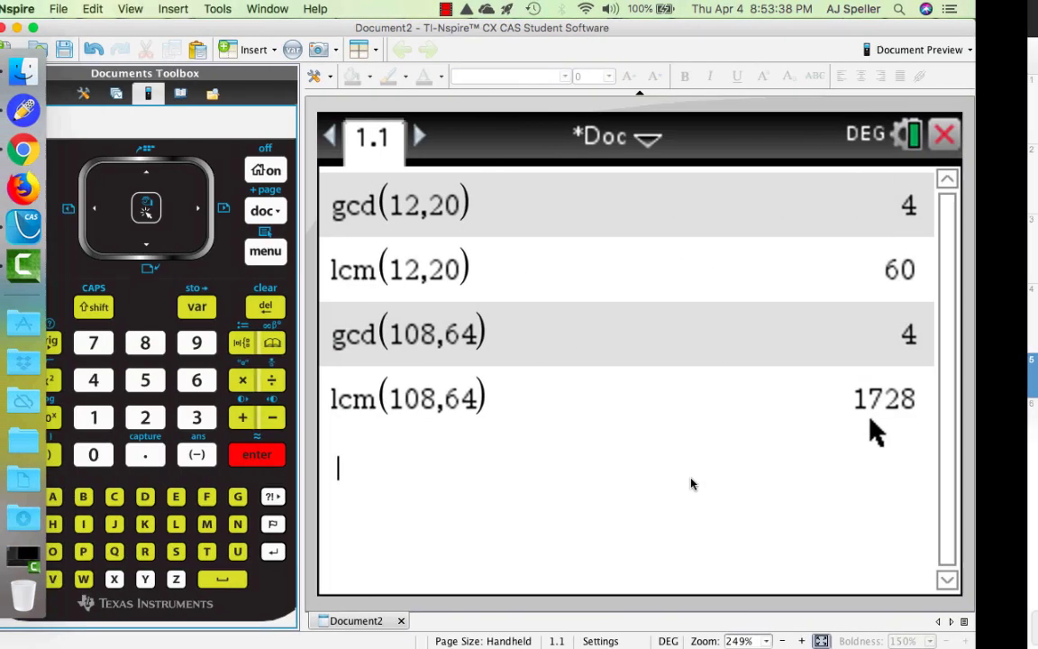
- On the notes page, handwrite 4 under GCF and 1728 under LCM for 108 & 64
key("ctrl+Left")
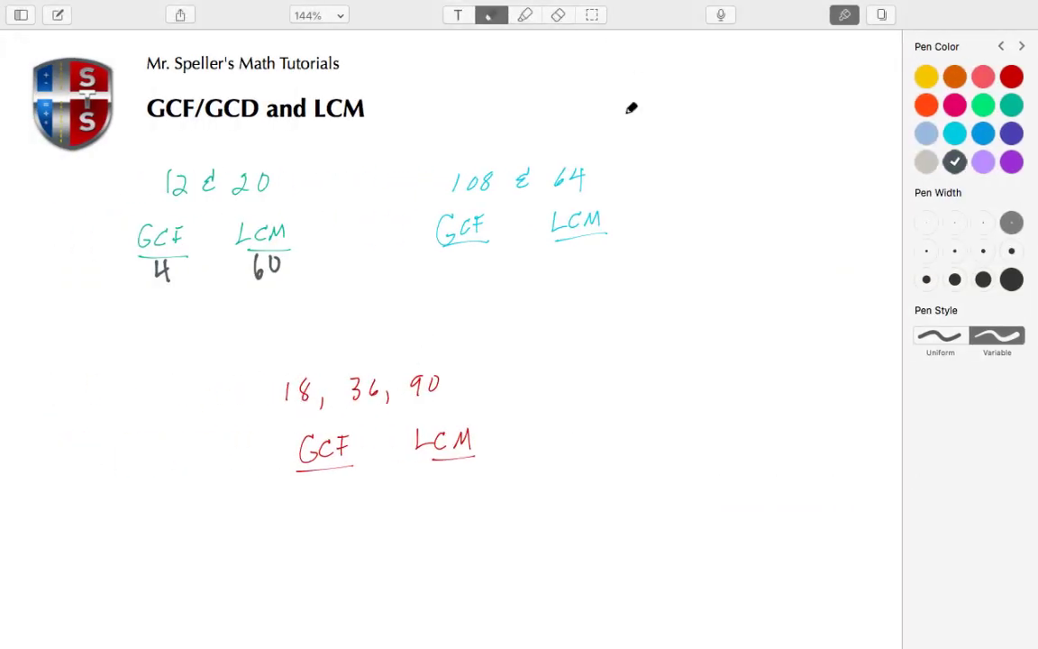
left_click_drag(466, 255, 475, 262)
mouse_move(568, 253)
left_mouse_down()
mouse_move(568, 270)
mouse_move(586, 271)
mouse_move(613, 268)
mouse_move(624, 252)
left_mouse_up()
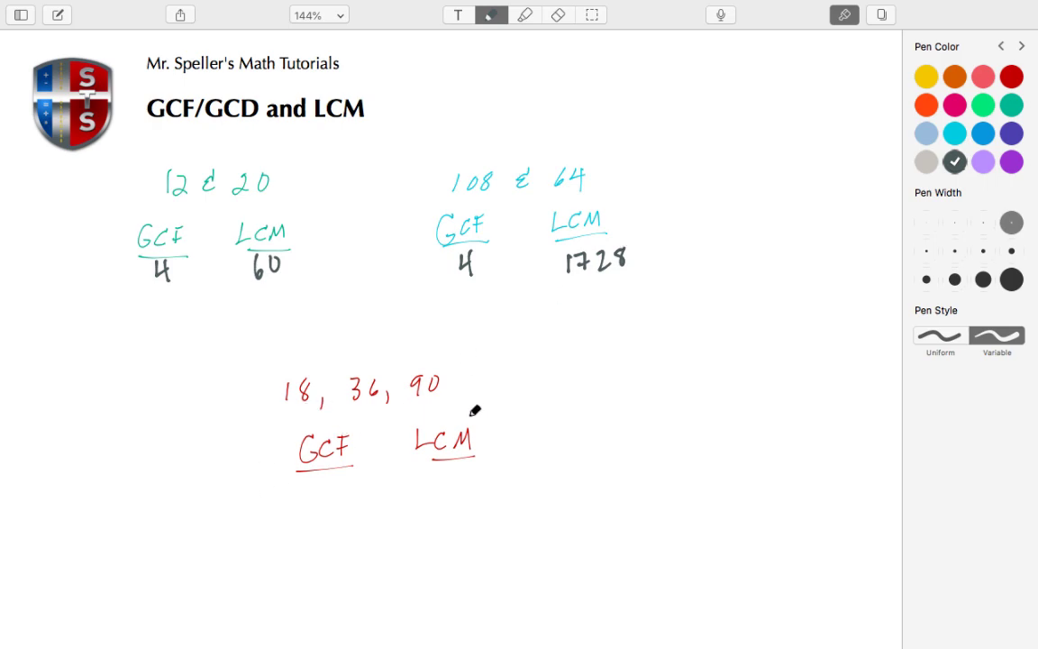
- Try gcd(18,36,90) in TI-Nspire and dismiss the 'Too many arguments' error
key("super+Tab")
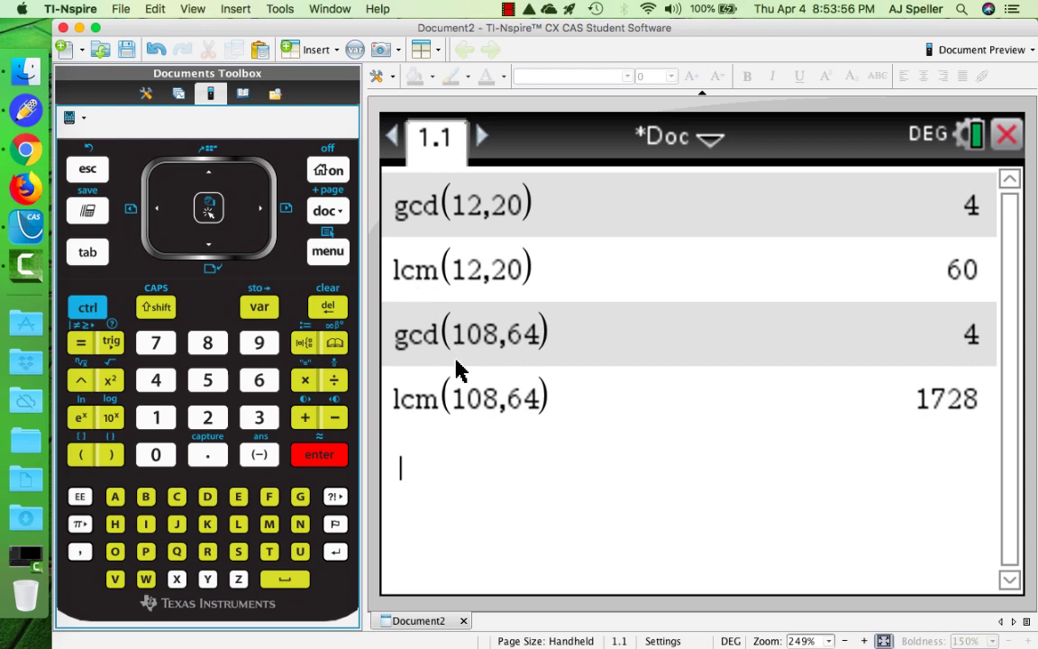
type("gcd")
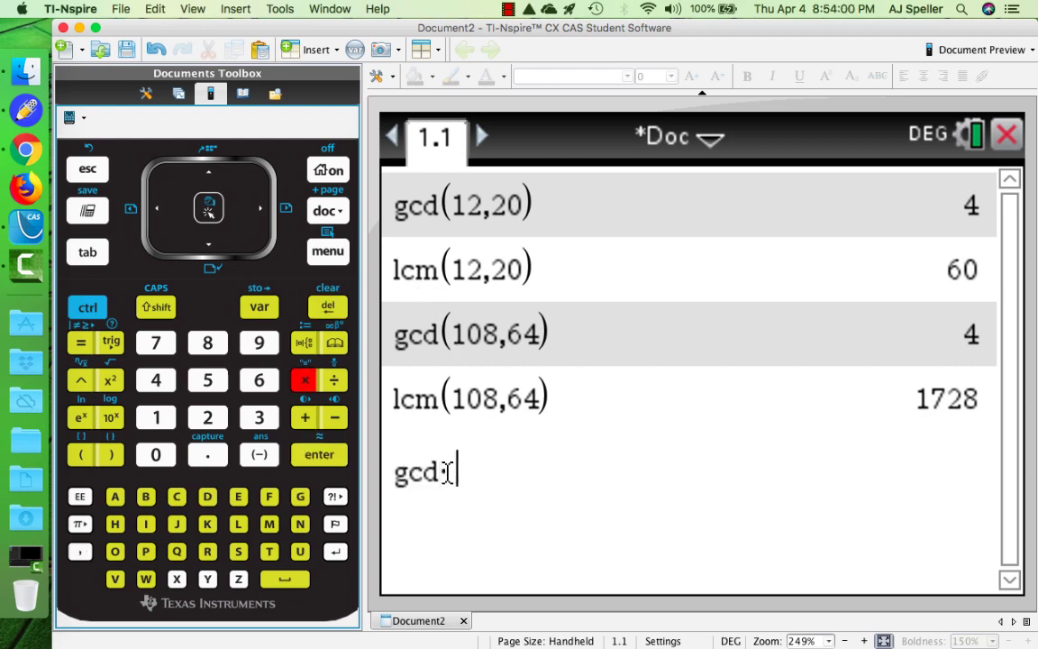
type("(")
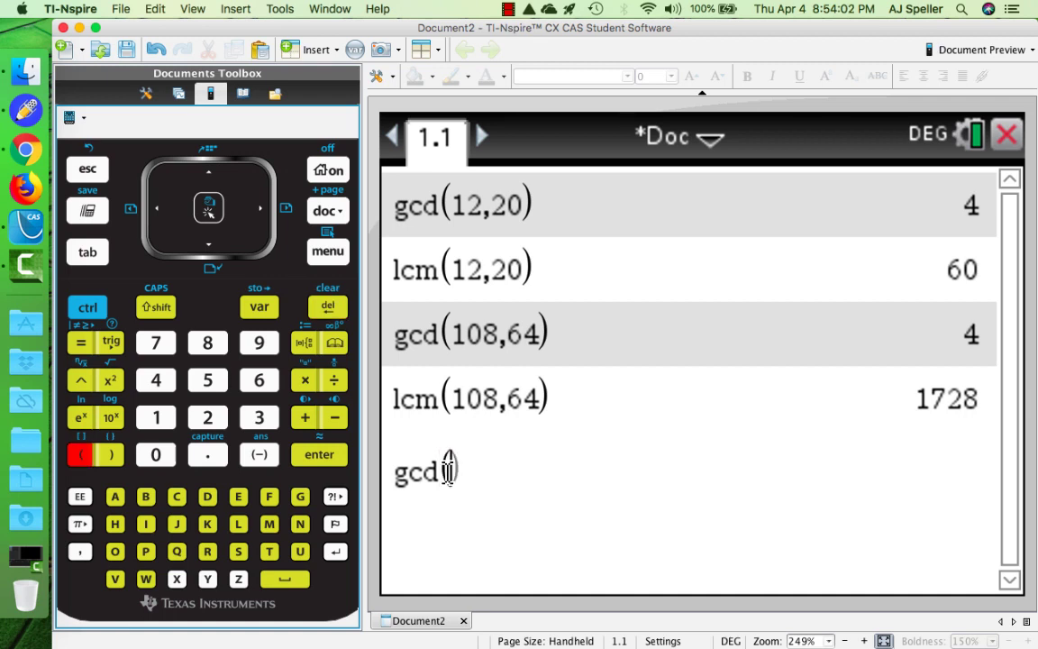
type("1")
type("8,")
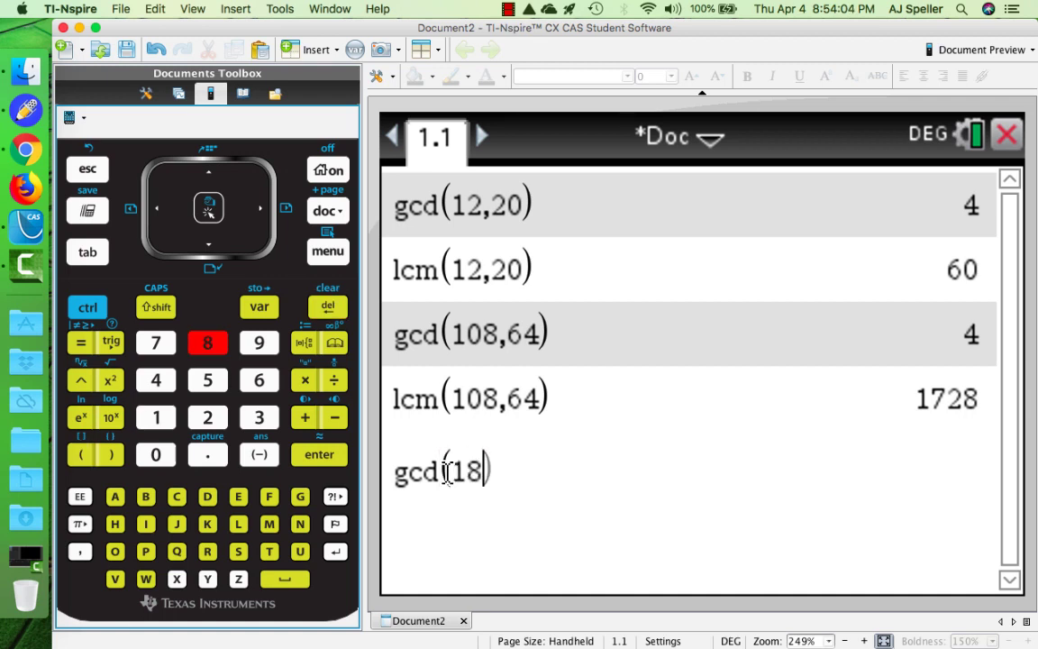
type("36")
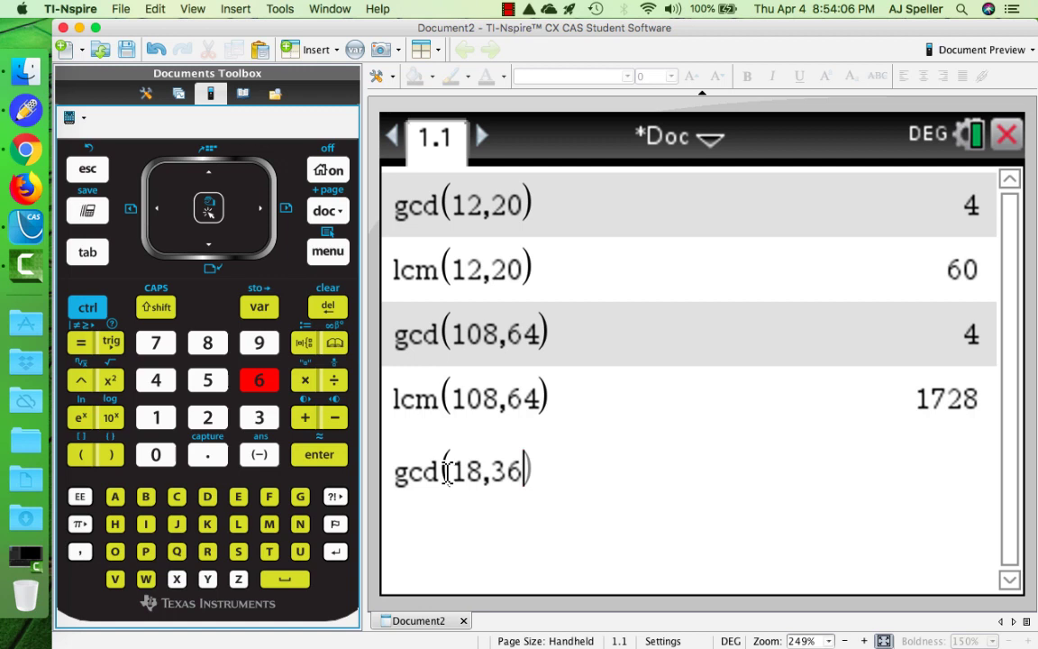
type(",90")
key("Return")
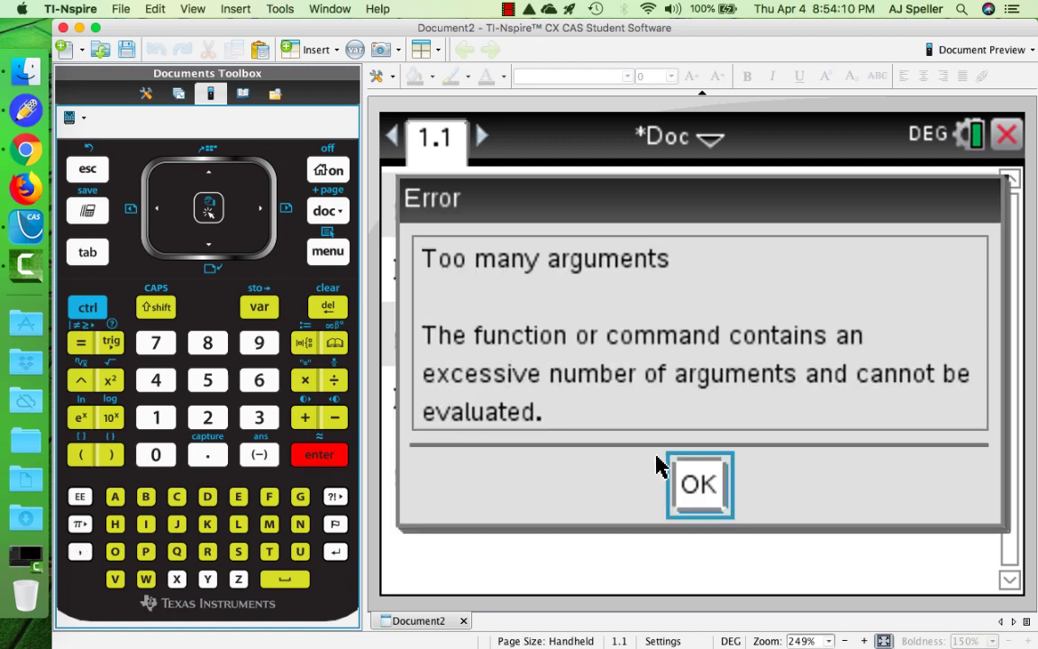
left_click(698, 484)
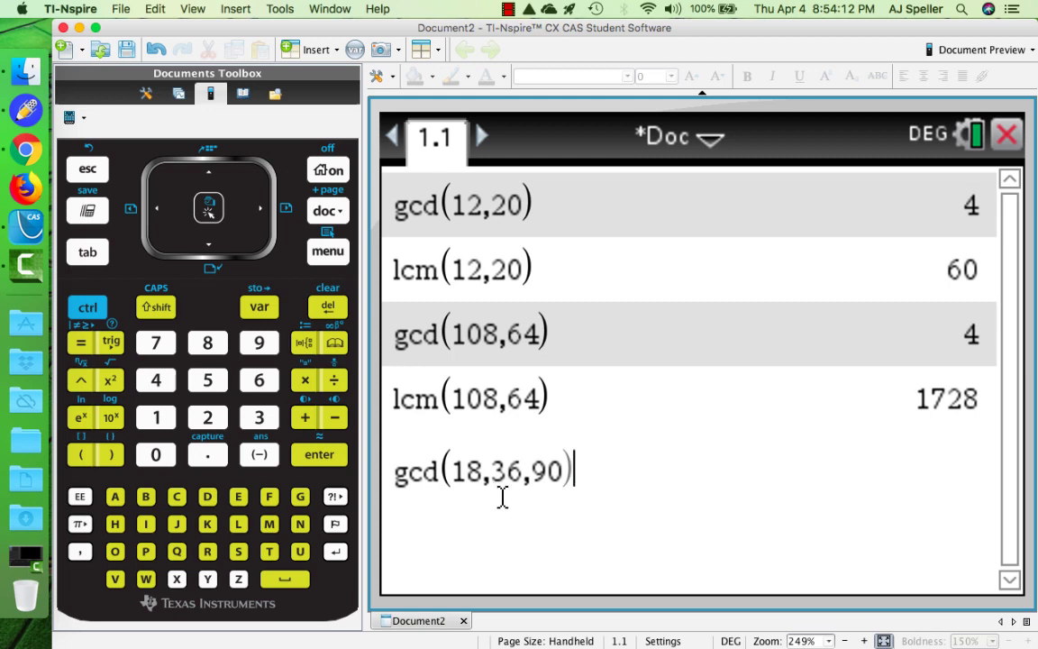
key("Return")
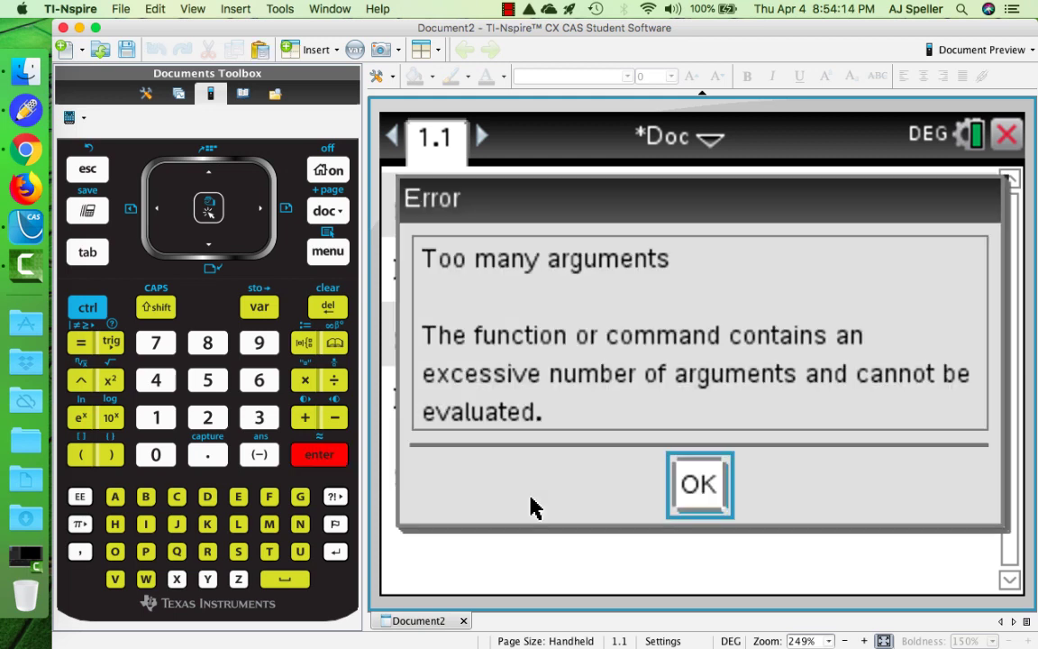
left_click(694, 493)
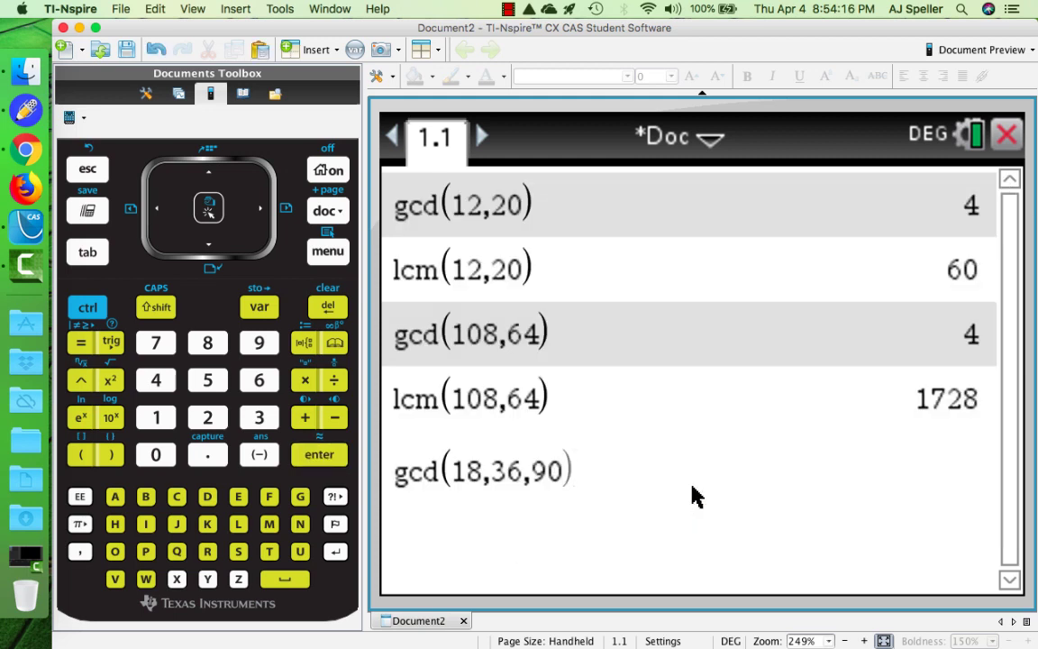
- Rewrite the entry as the nested expression gcd(18,gcd(36,90))
key("BackSpace")
key("BackSpace")
key("BackSpace")
key("BackSpace")
key("BackSpace")
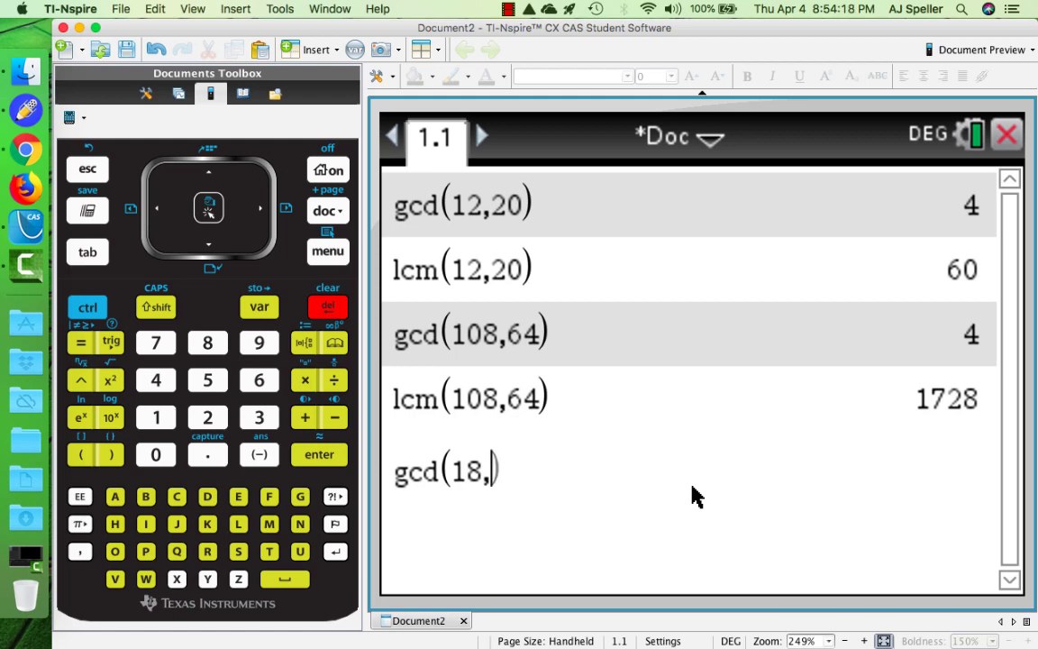
type("gcd")
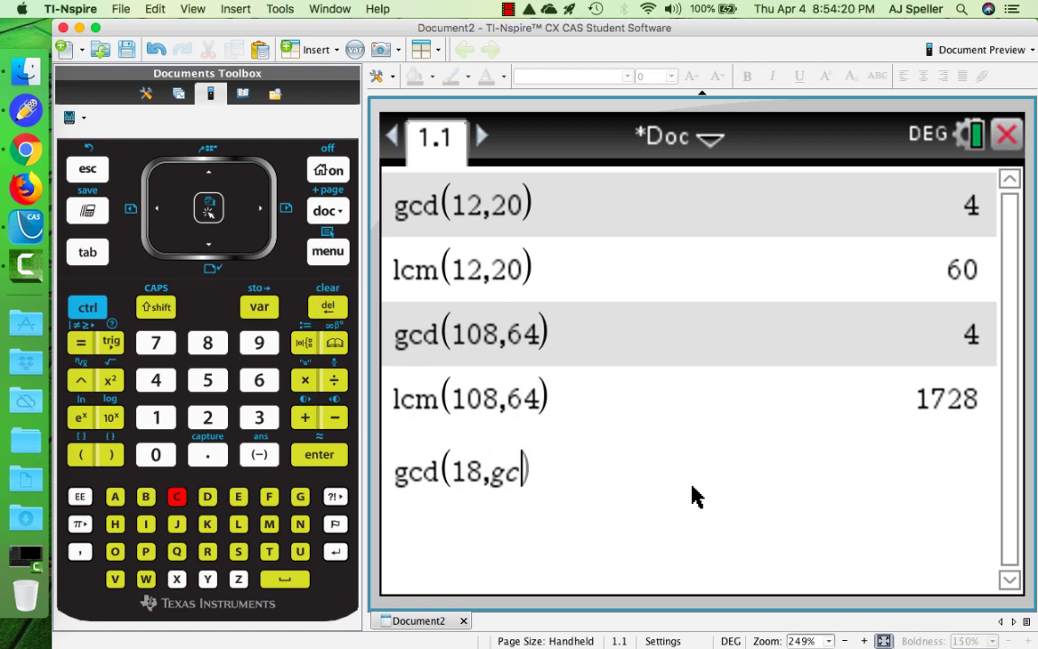
type("(")
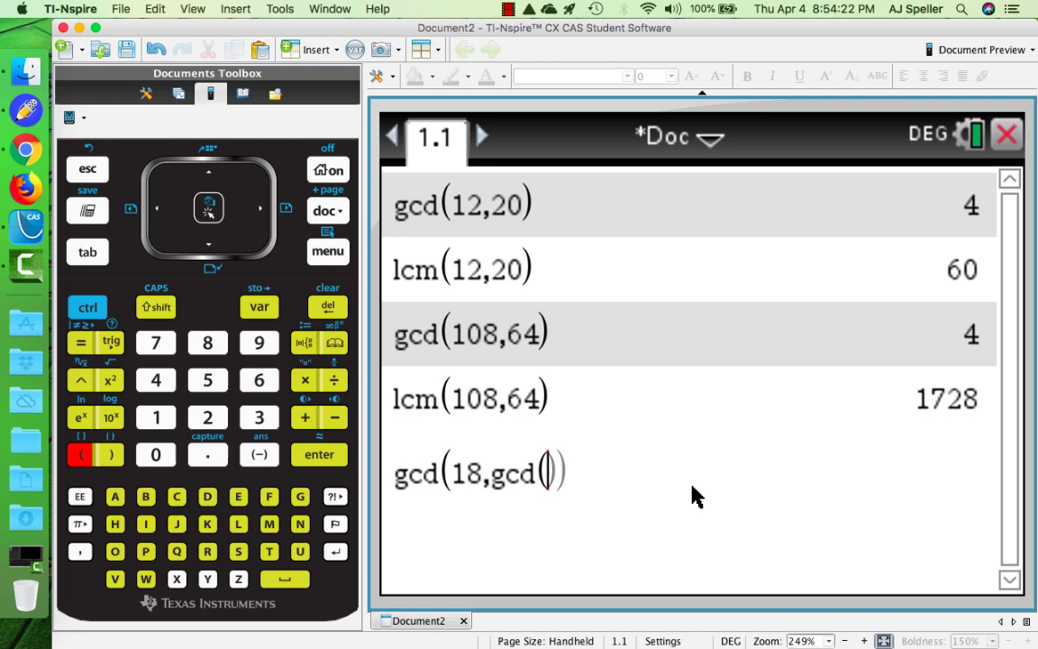
type("36")
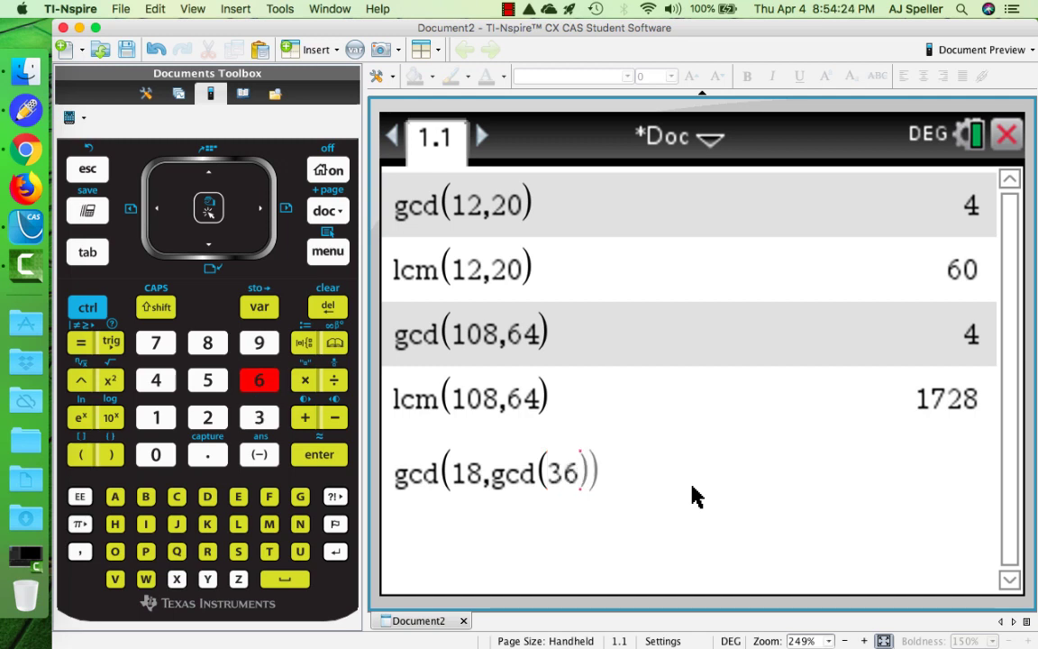
type(",8")
key("BackSpace")
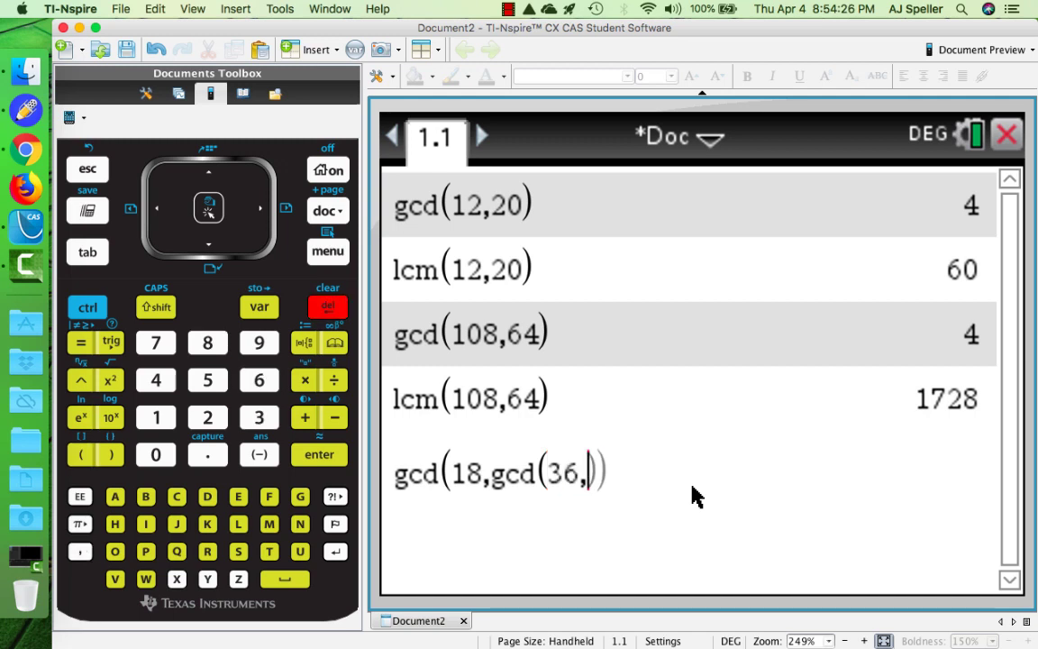
type("90")
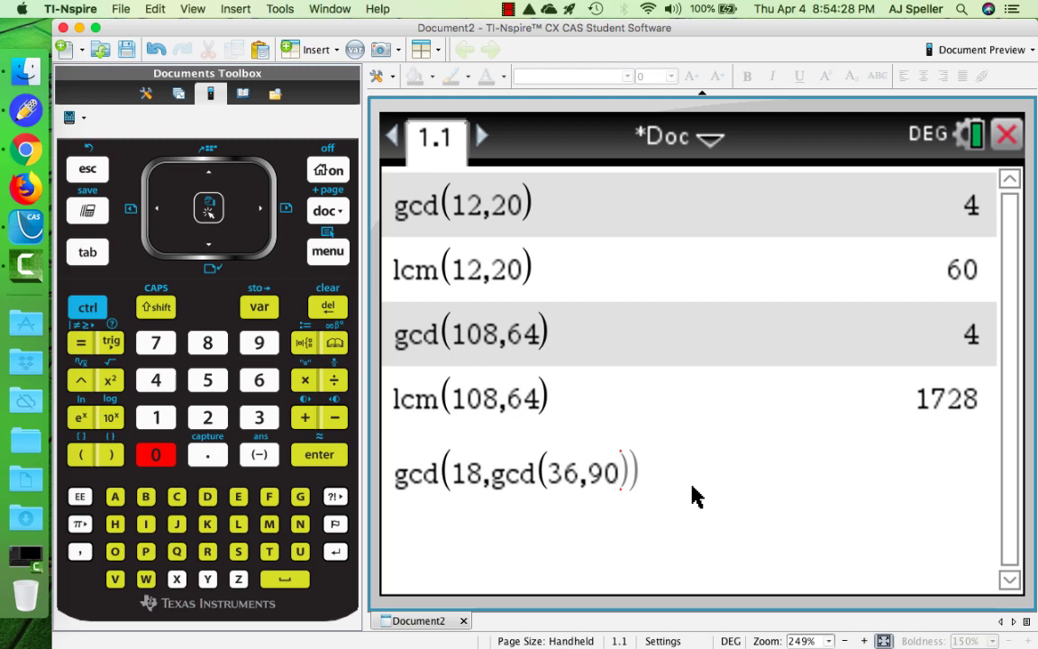
type("))")
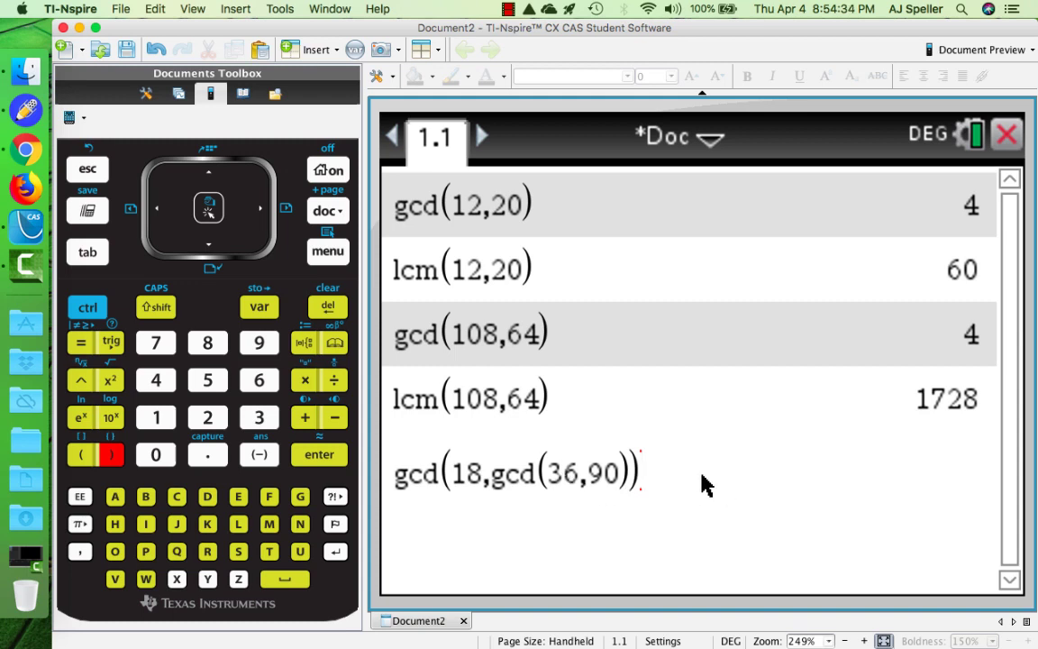
- Get gcd(18,gcd(36,90)) = 18, then lcm(18,lcm(36,90)) = 180 after the three-argument lcm fails
key("Return")
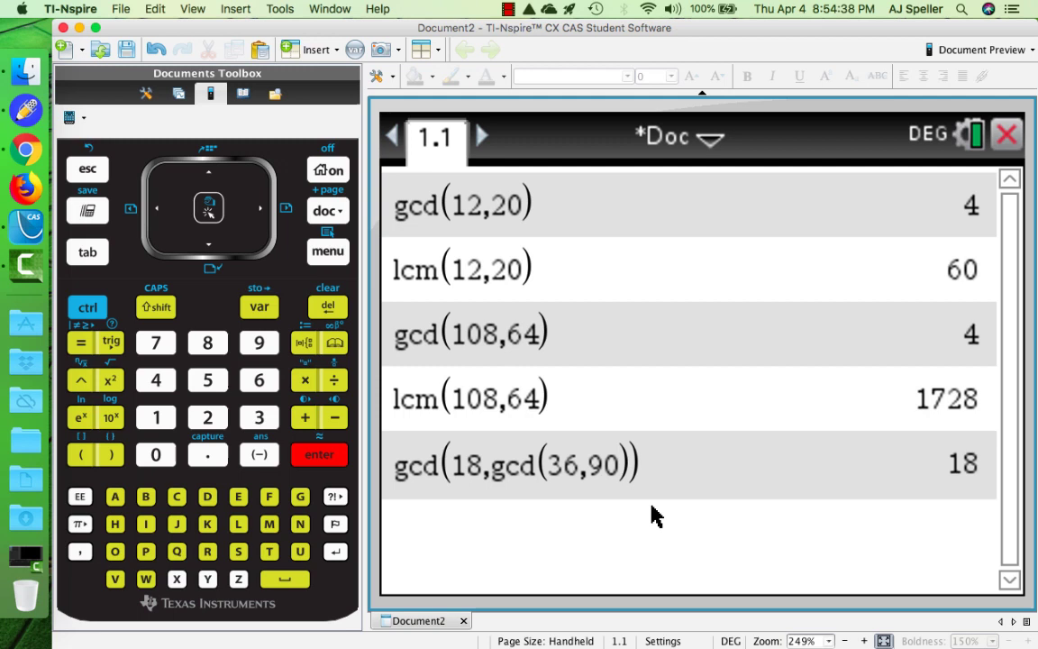
type("lcm(")
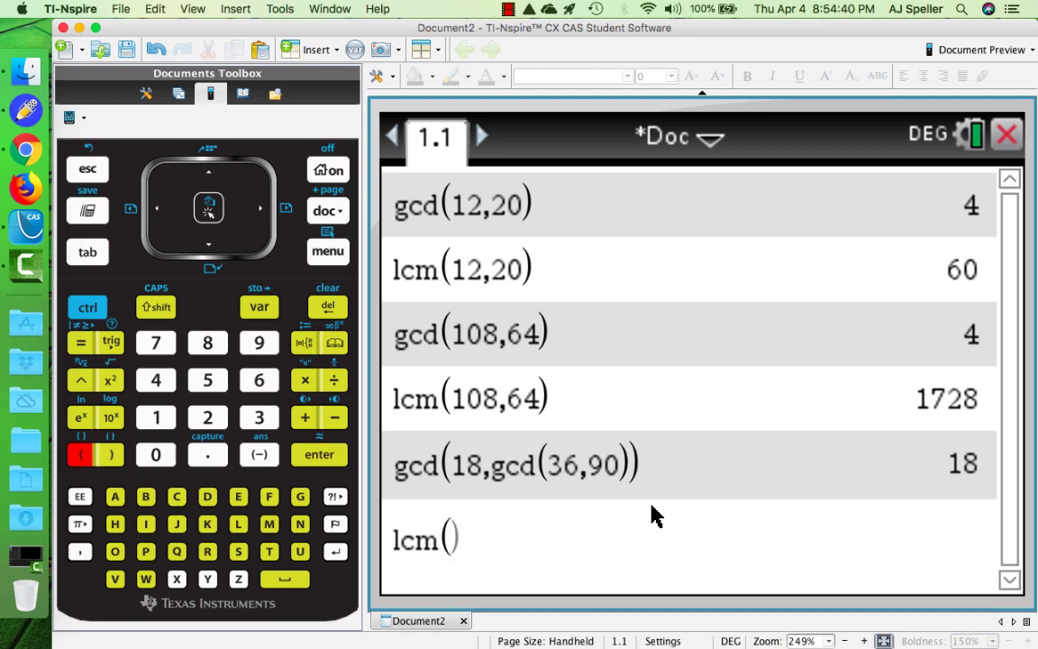
type("18,36")
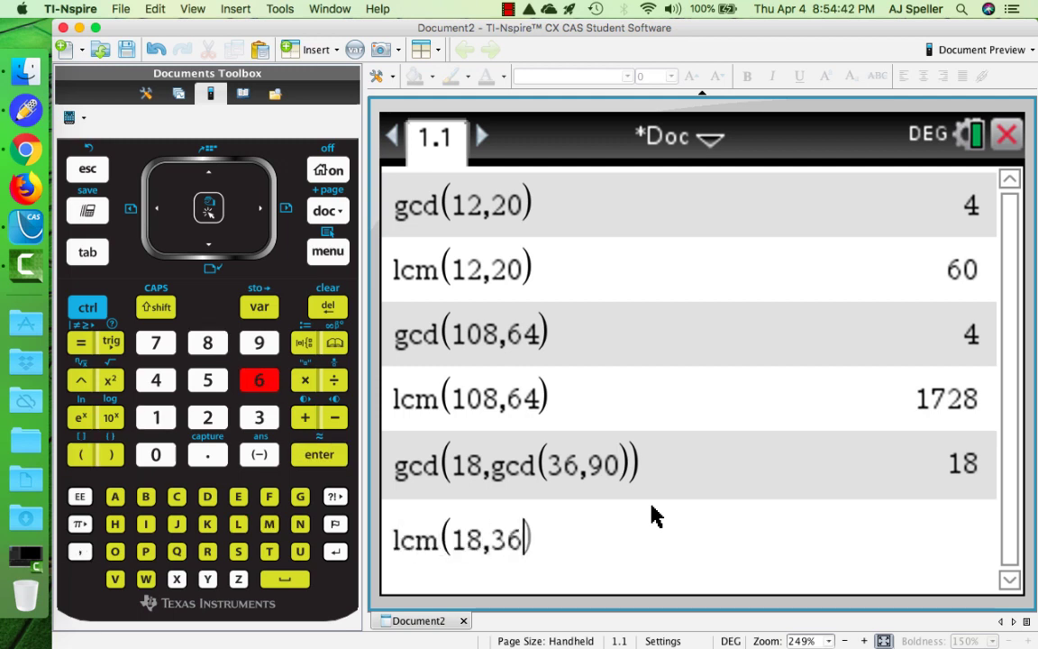
type(",90")
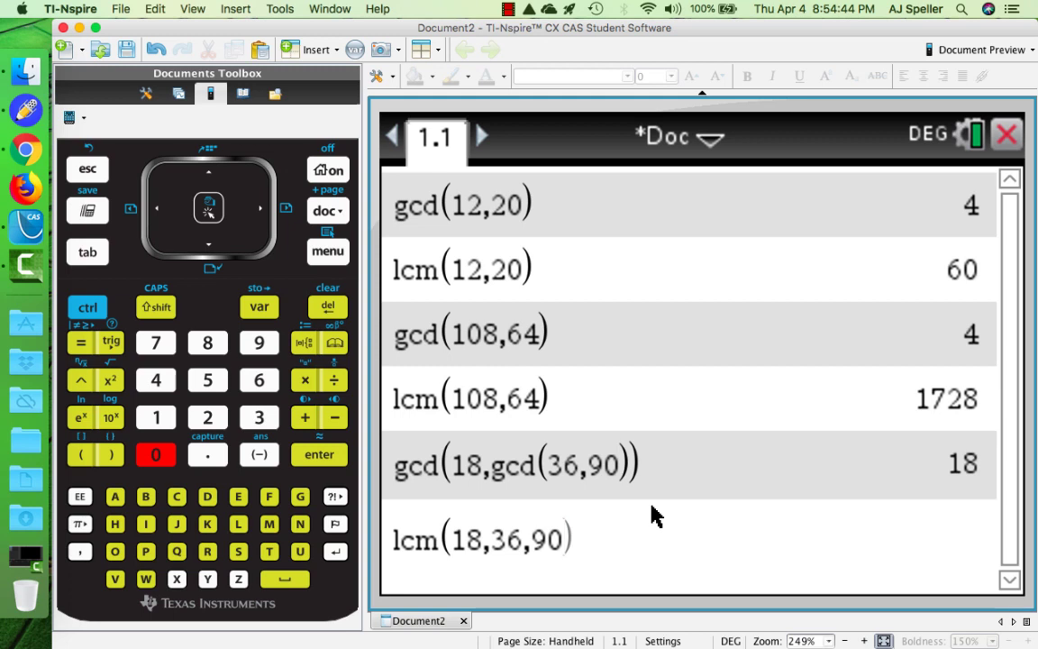
key("Return")
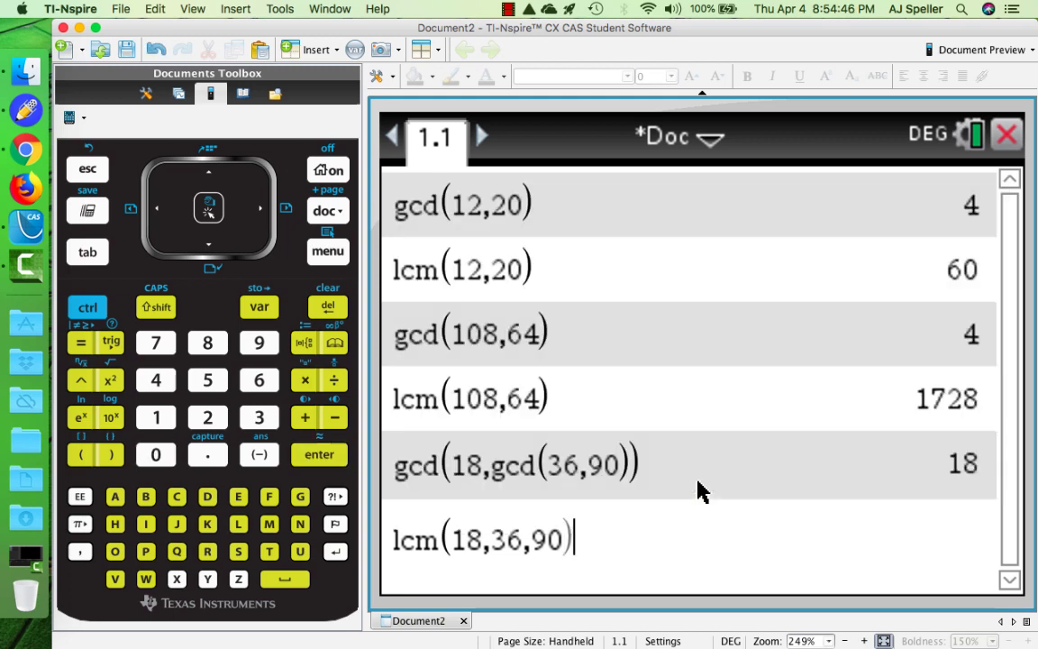
key("Left")
key("Left")
key("Right")
key("Right")
key("BackSpace")
key("BackSpace")
key("BackSpace")
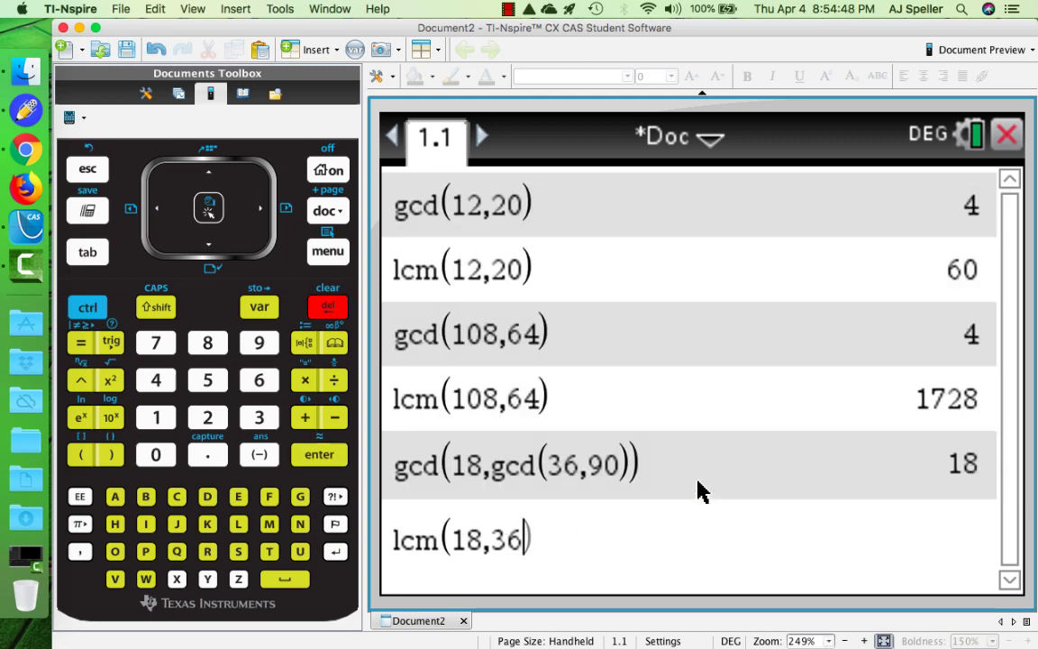
key("BackSpace")
key("BackSpace")
type("lcm(")
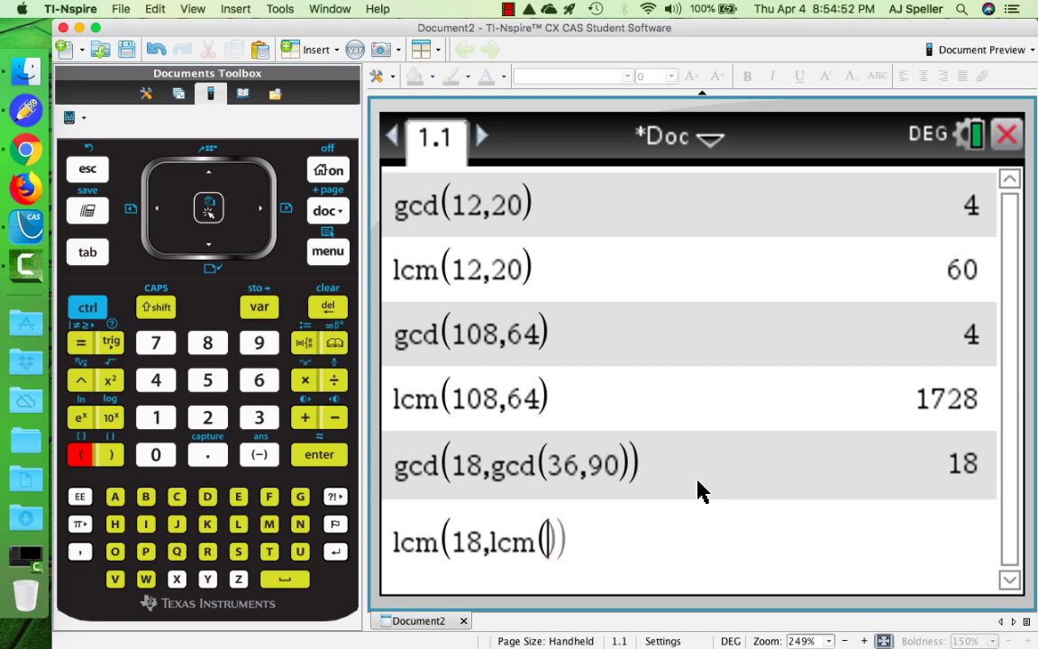
type("36,90)")
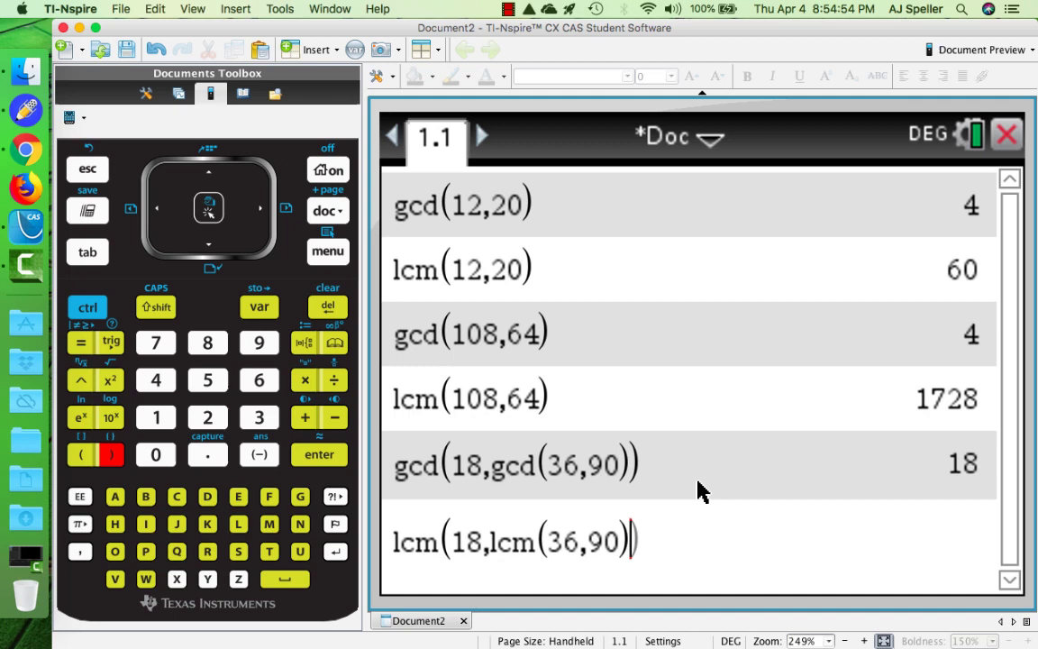
type(")")
key("Return")
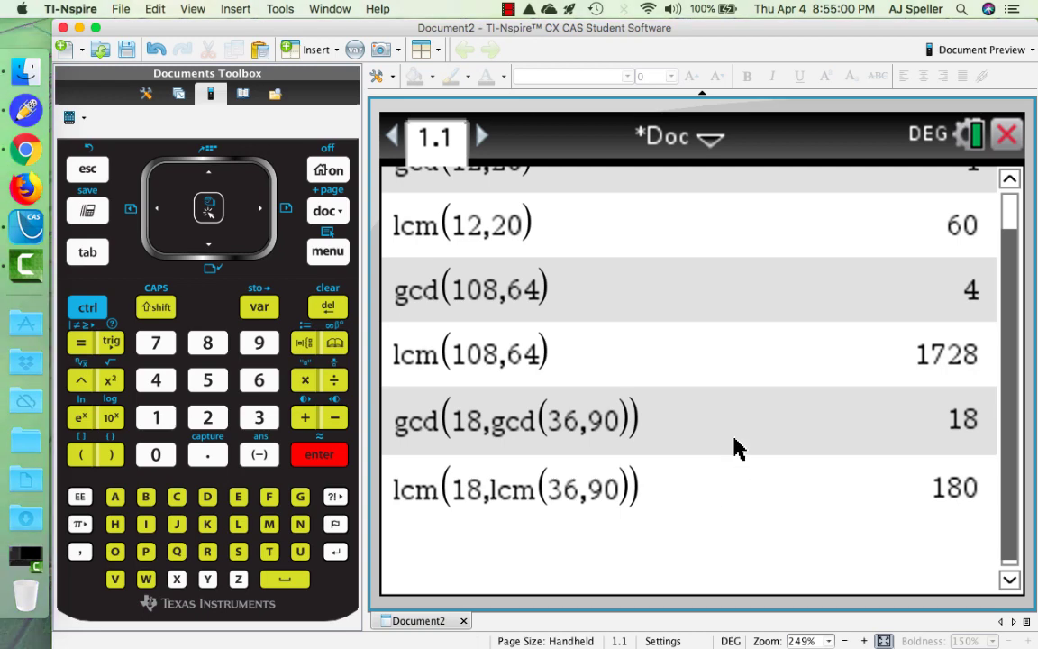
- In Desmos, evaluate gcd(18,36,90) = 18 and lcm(18,36,90) = 180 on new lines
key("ctrl+Right")
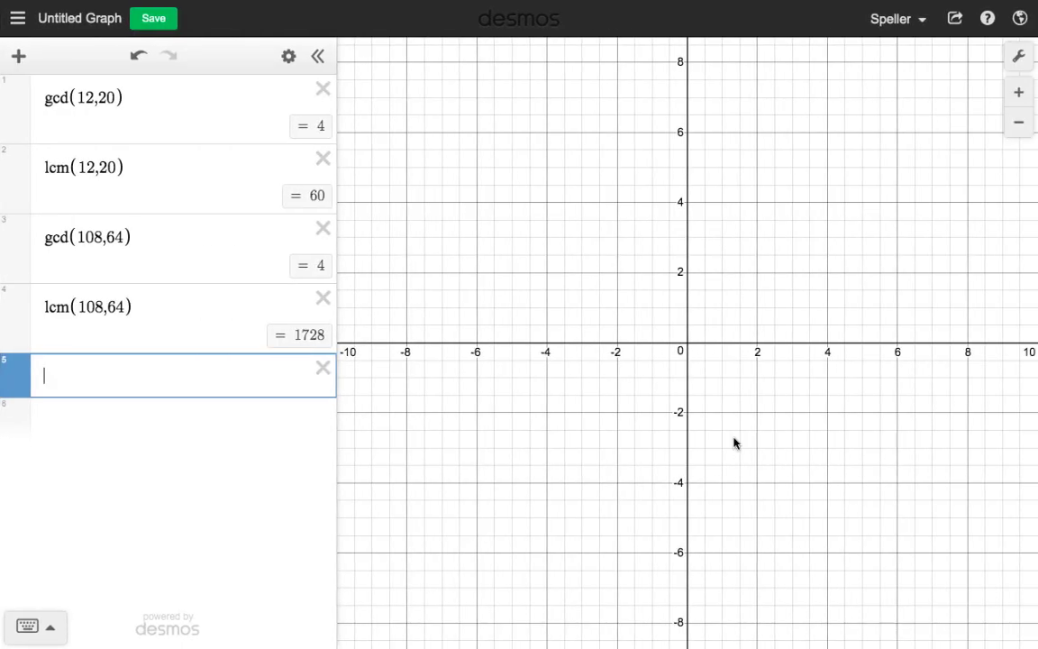
type("gcd(")
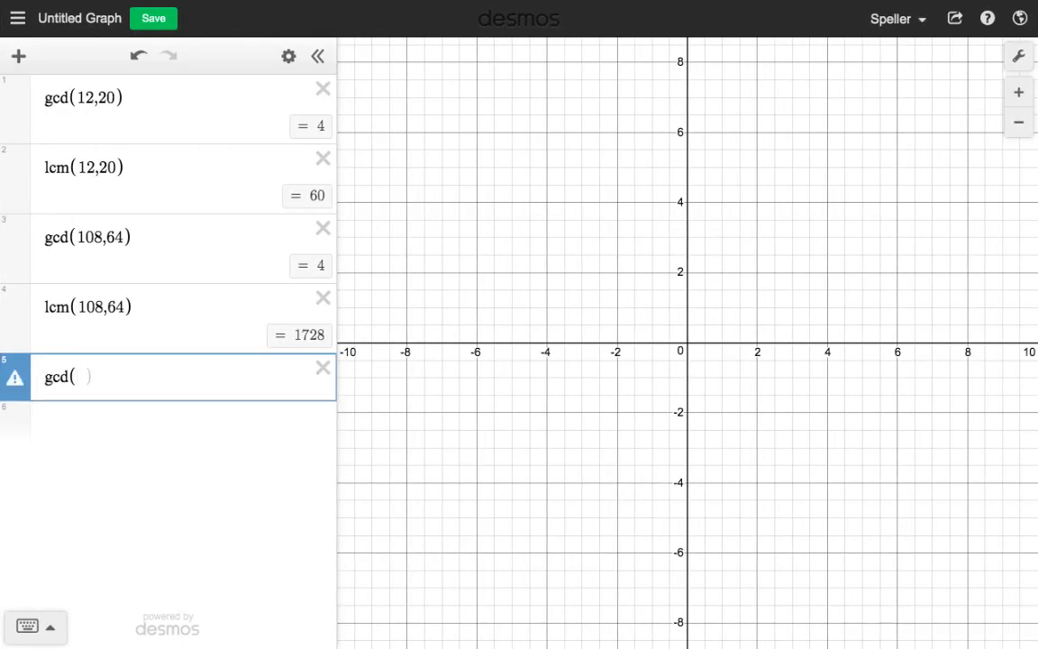
type("18,36,90")
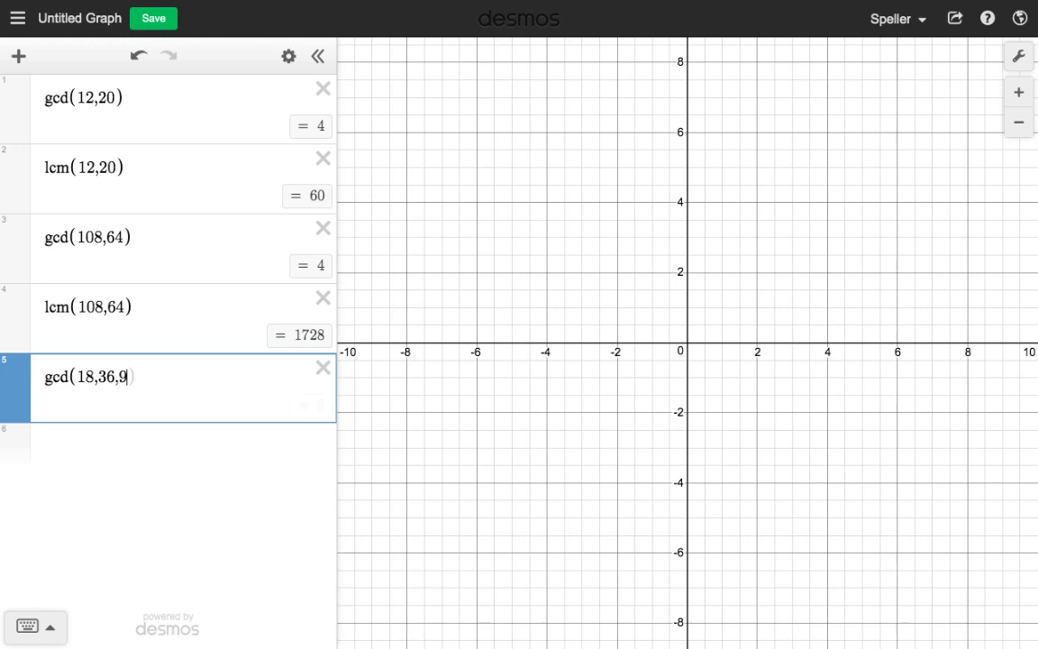
type(")")
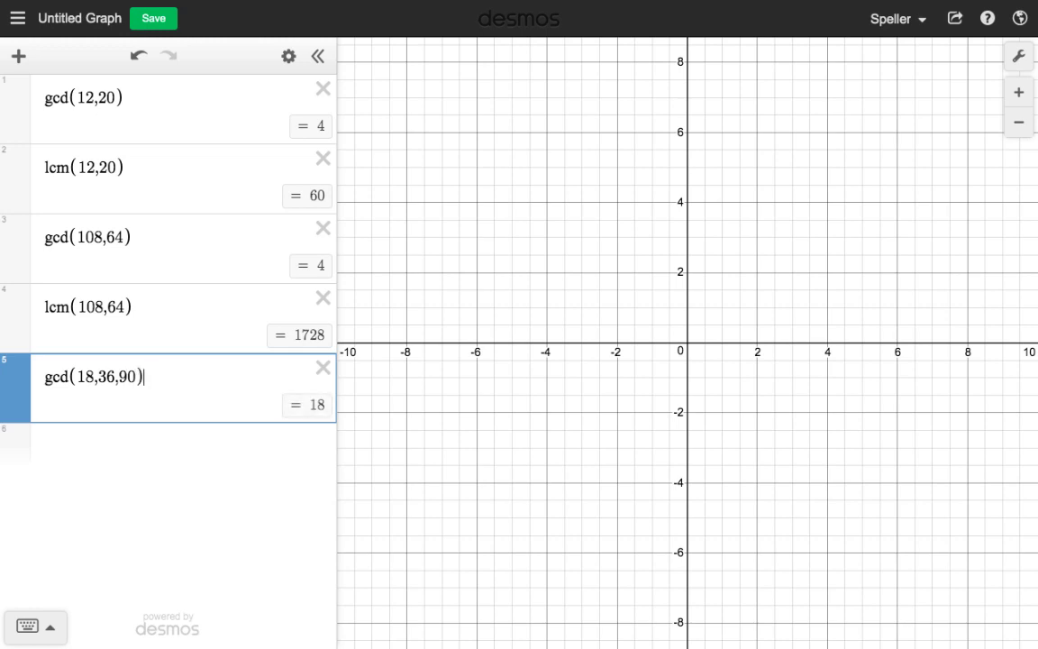
key("Return")
type("lcm")
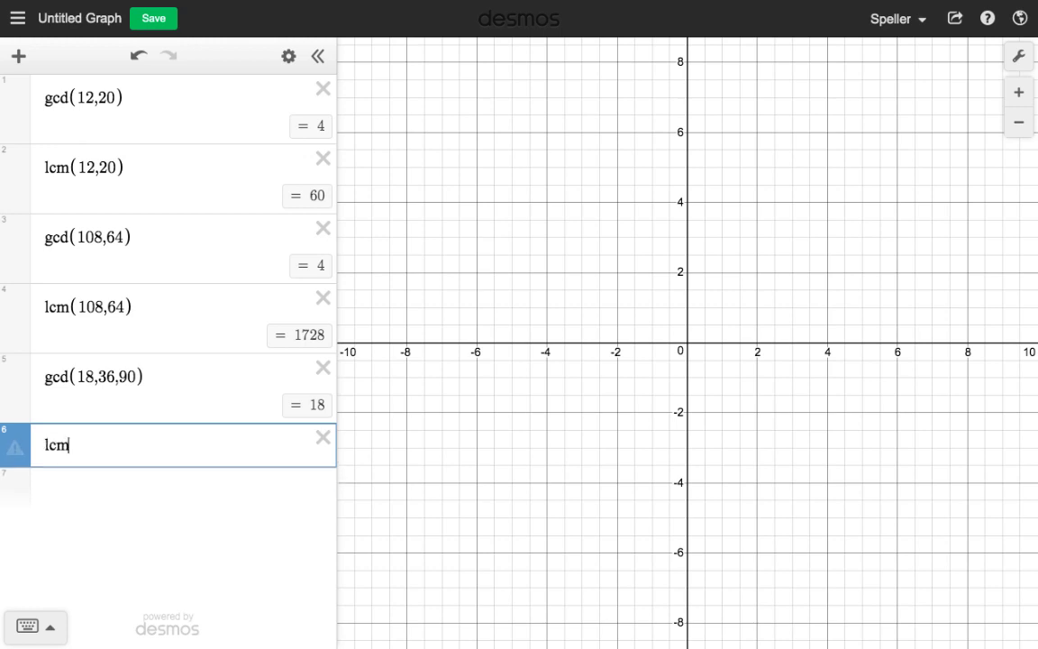
type("(18,38")
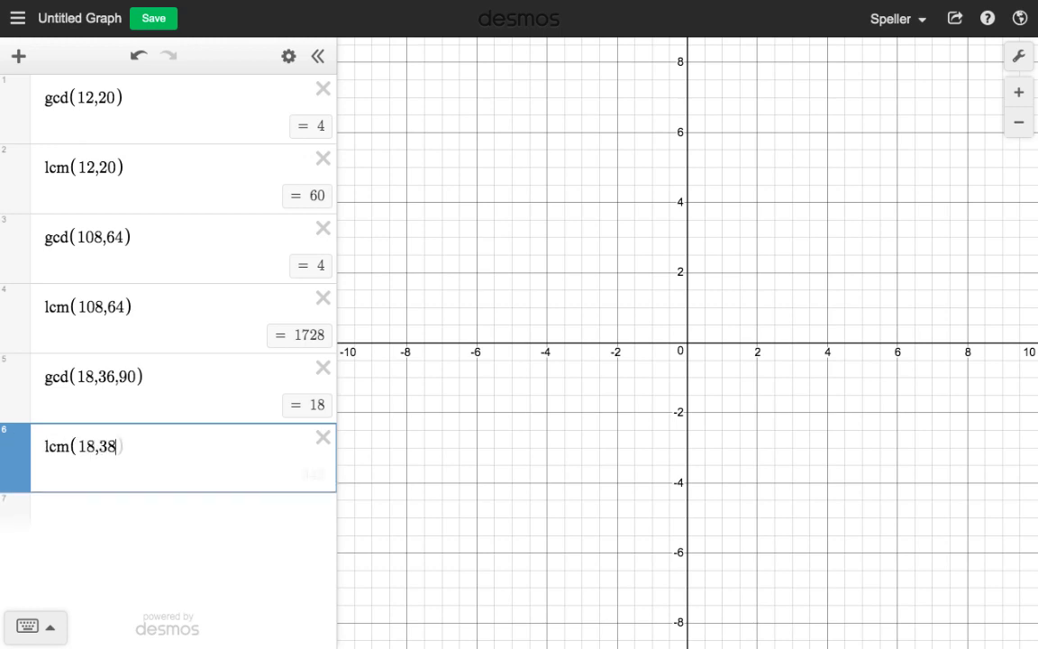
key("BackSpace")
type("6,90)")
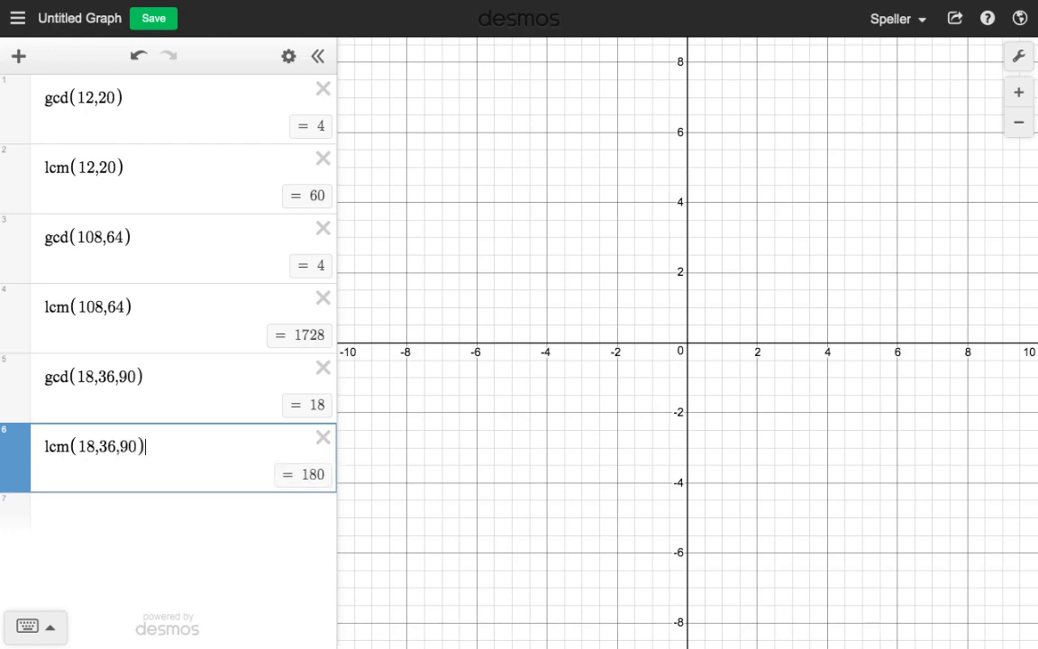
key("Return")
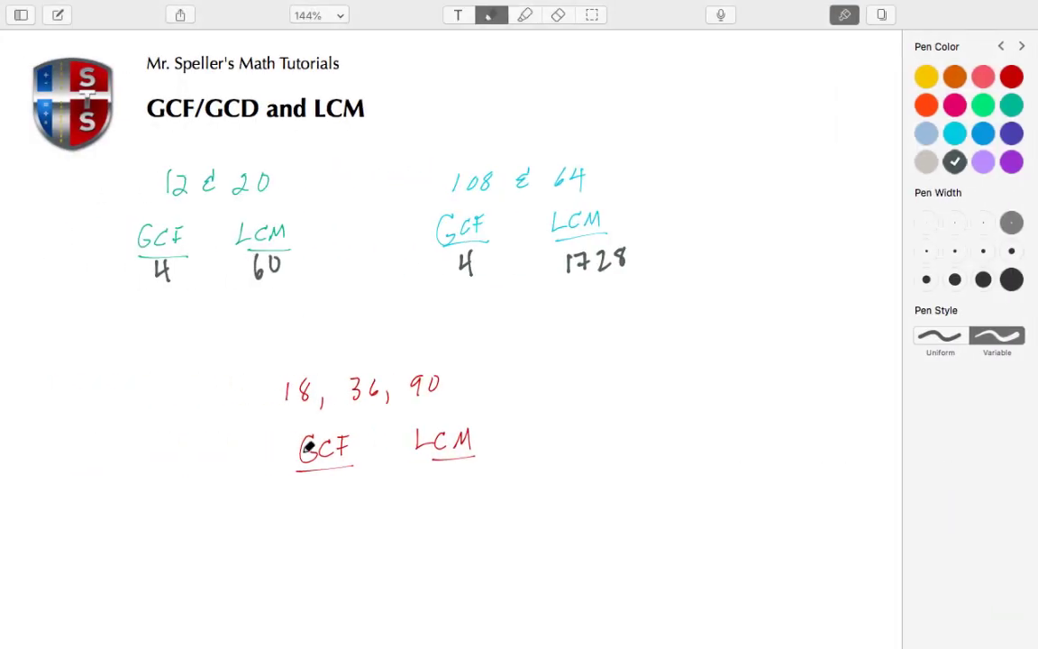
- Handwrite 18 under GCF and 180 under LCM for 18, 36, 90
mouse_move(314, 482)
left_mouse_down()
mouse_move(314, 502)
mouse_move(322, 479)
left_mouse_up()
mouse_move(438, 471)
left_mouse_down()
mouse_move(438, 496)
mouse_move(451, 470)
mouse_move(467, 468)
left_mouse_up()
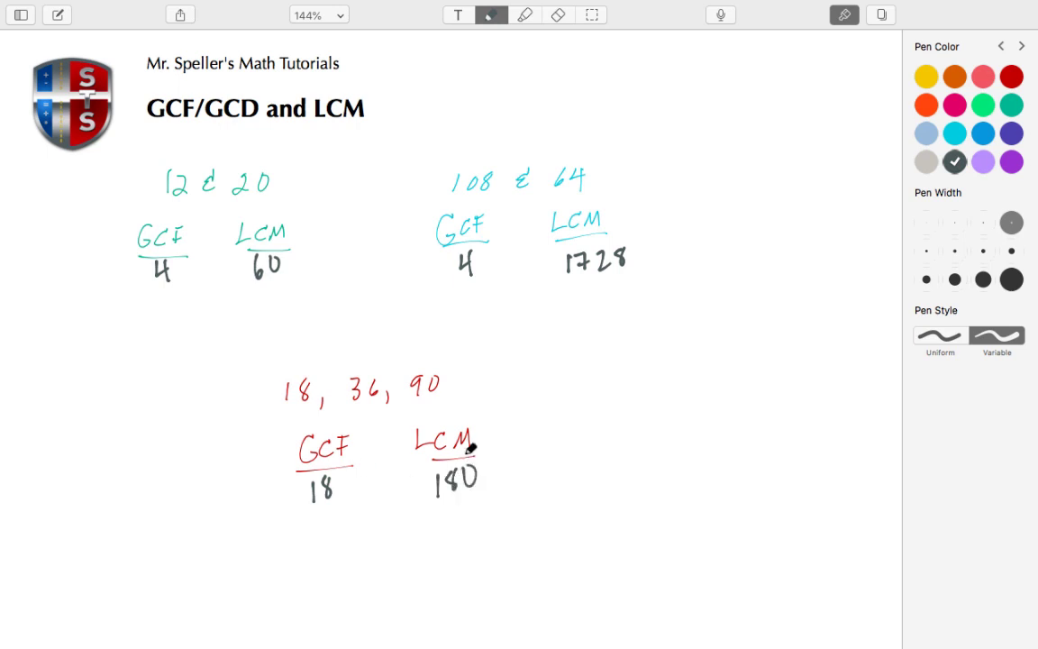